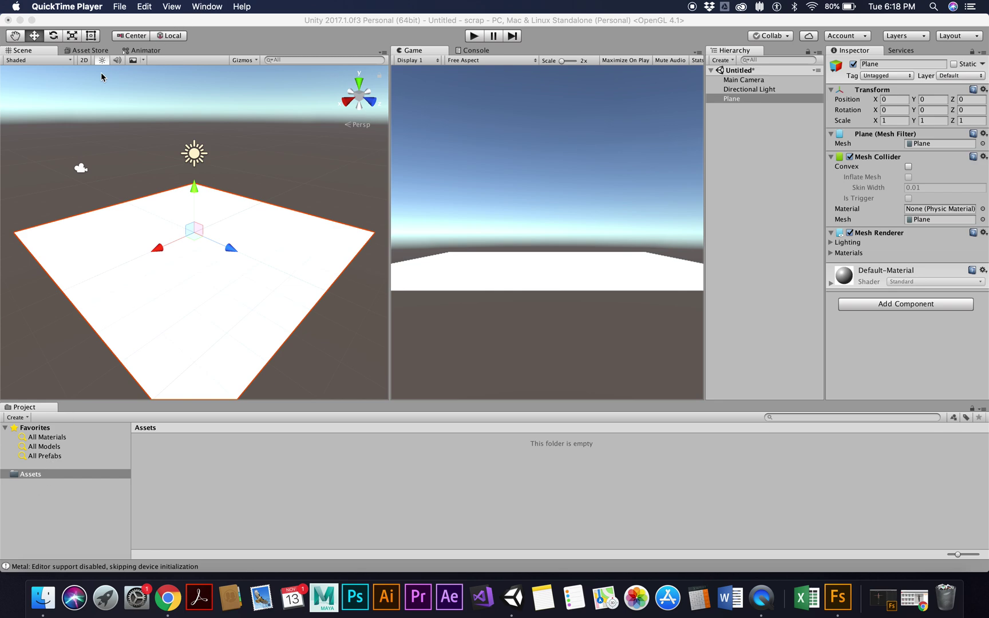
Import every item of the standard Characters asset package into the project
click(138, 127)
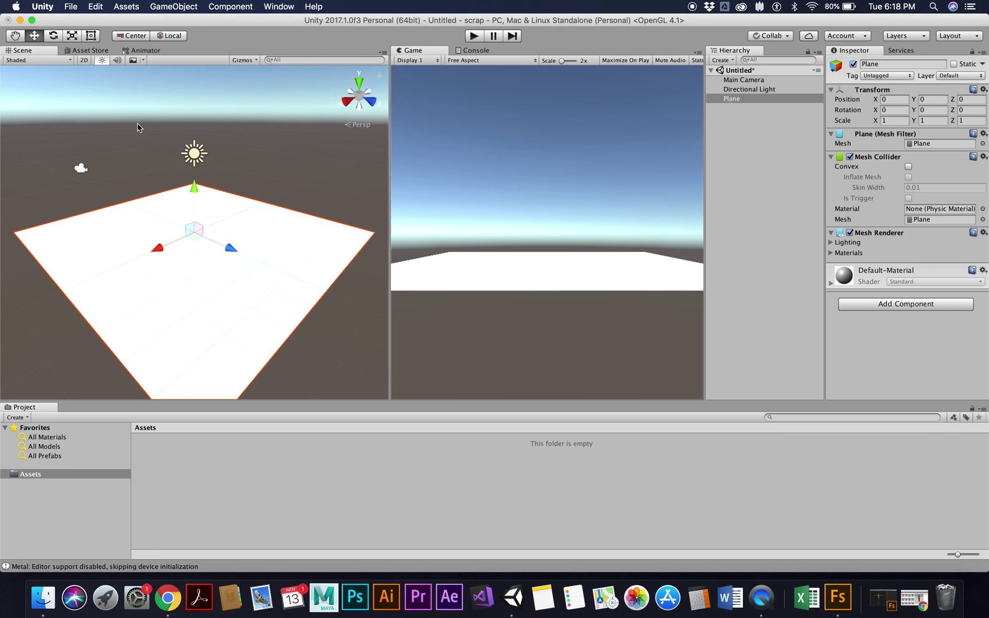
click(124, 7)
mouse_move(185, 101)
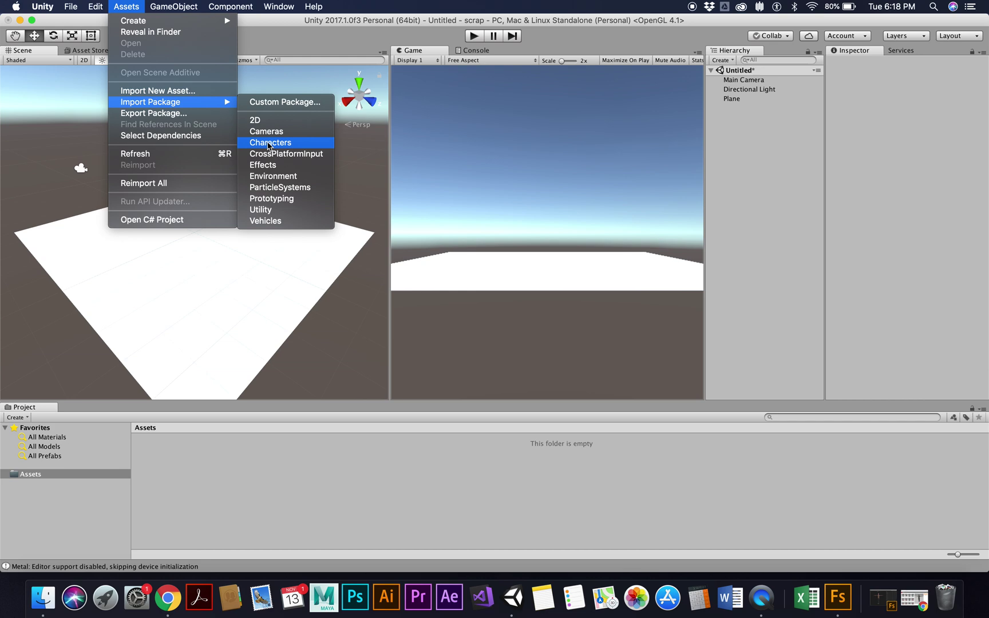
click(269, 143)
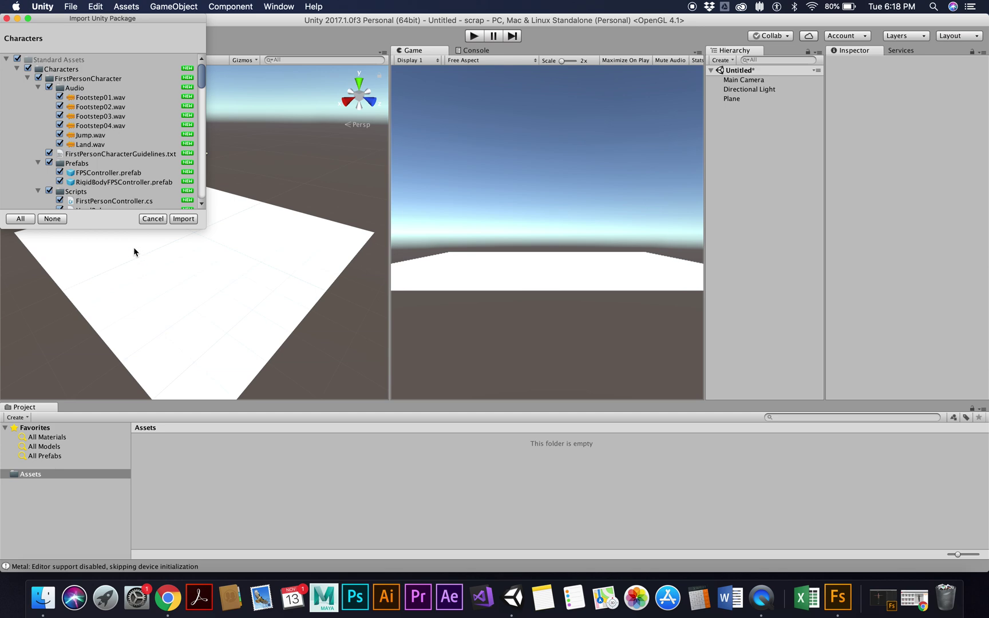
scroll(93, 192, down, 5)
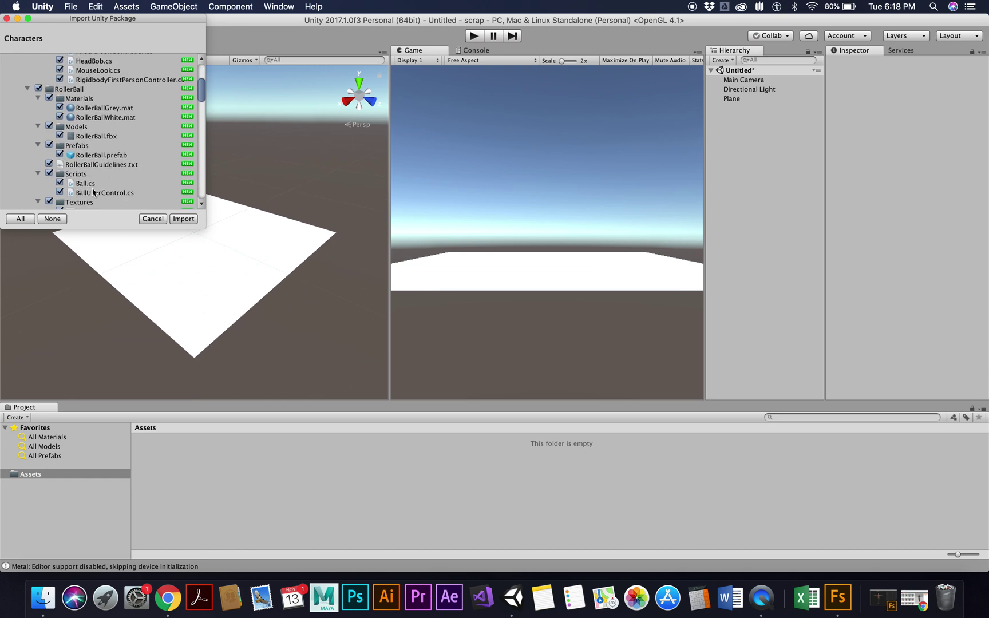
scroll(92, 188, down, 5)
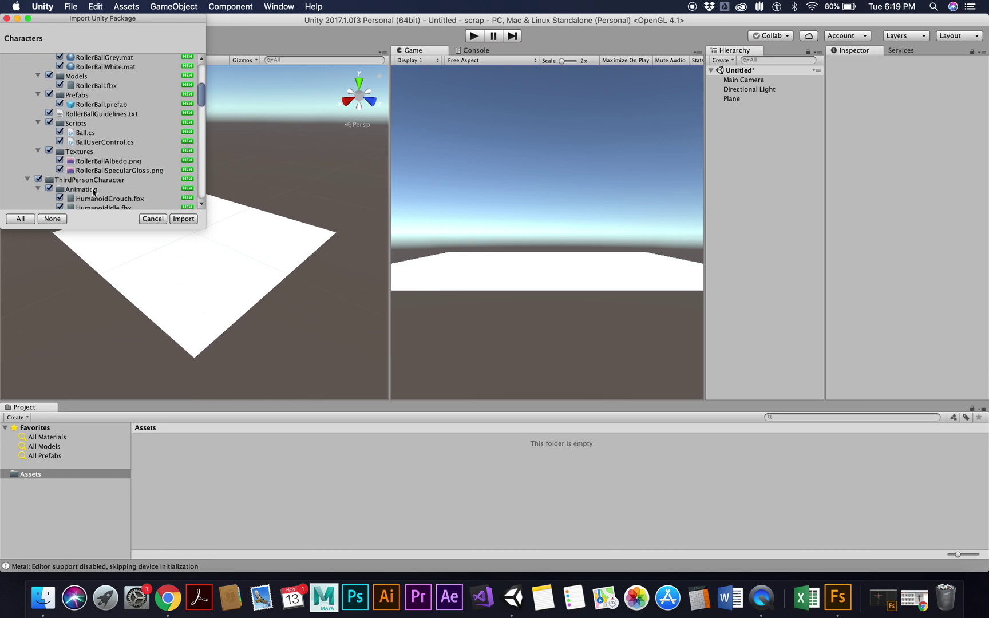
scroll(85, 102, up, 2)
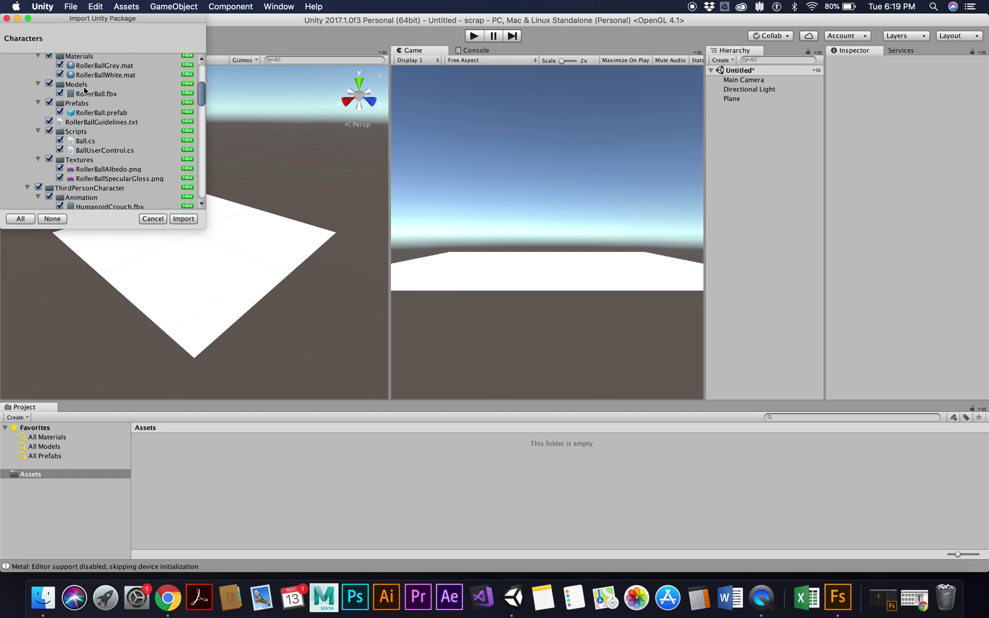
scroll(85, 95, down, 5)
scroll(84, 90, up, 2)
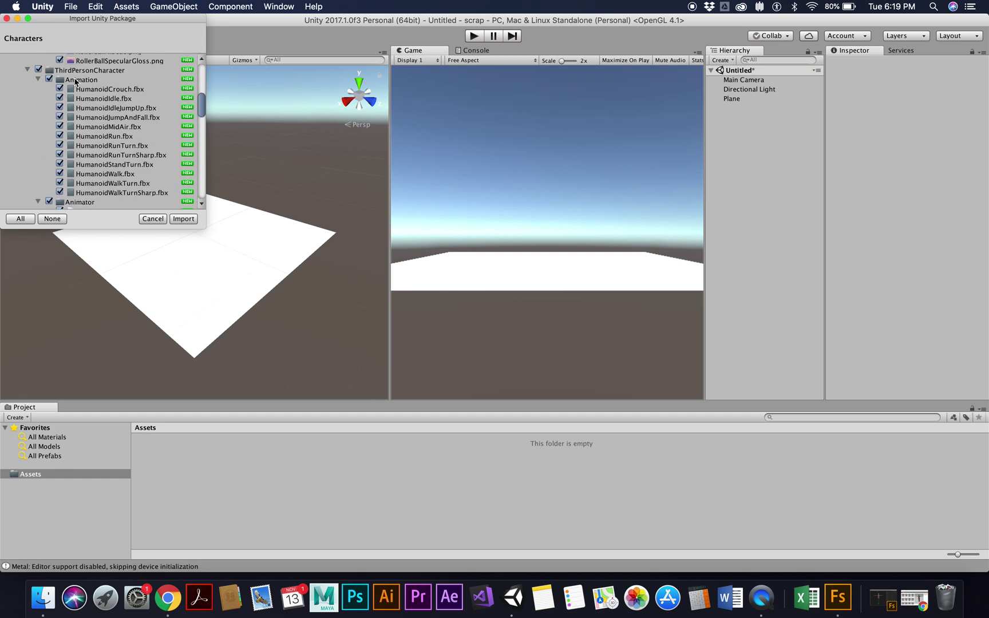
click(184, 219)
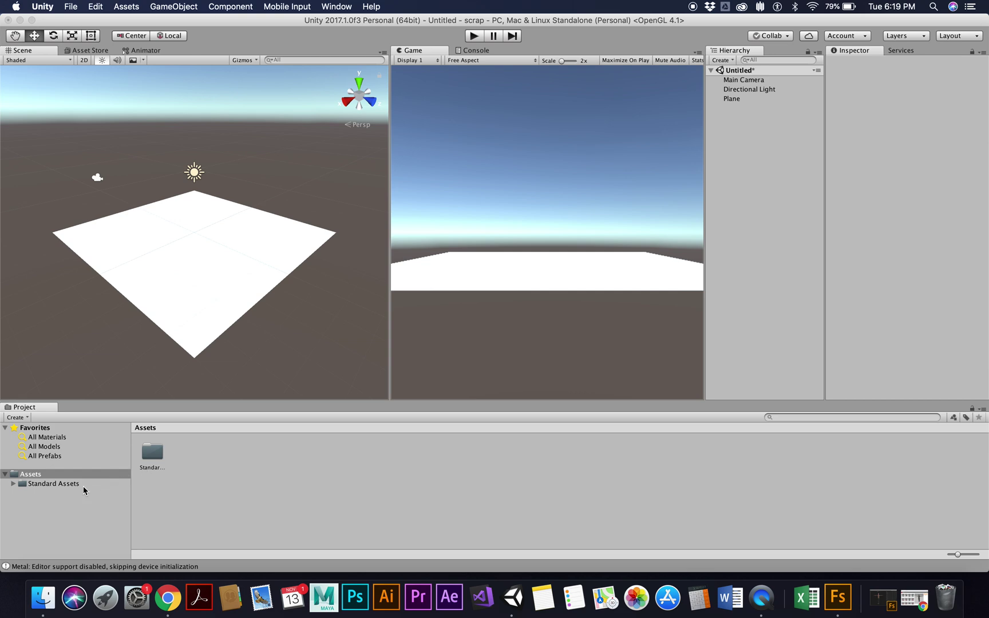
Browse to Standard Assets > Characters > ThirdPersonCharacter > Prefabs and drag ThirdPersonController toward the scene
click(13, 484)
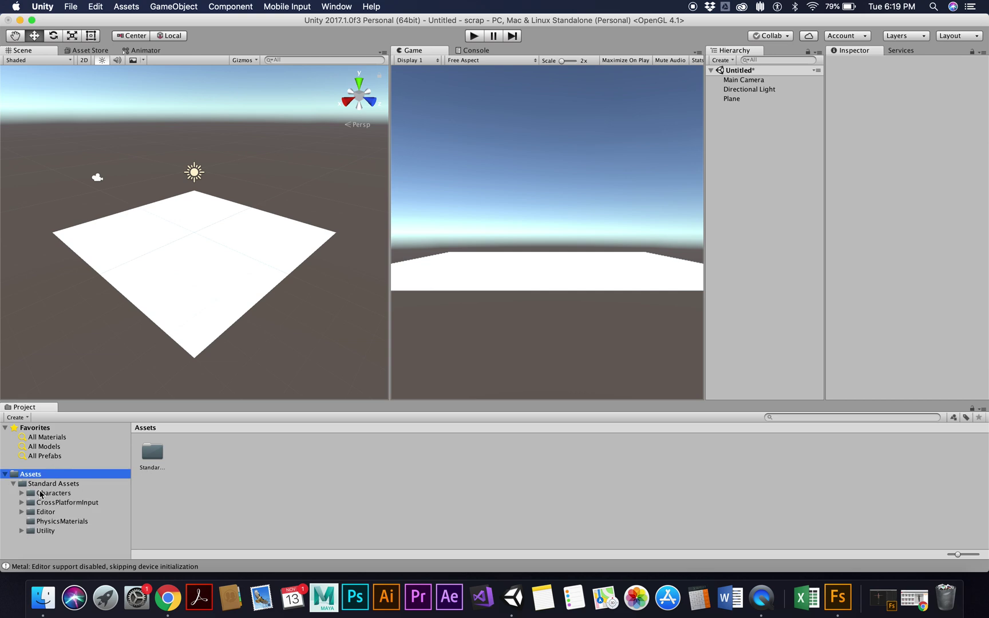
click(55, 494)
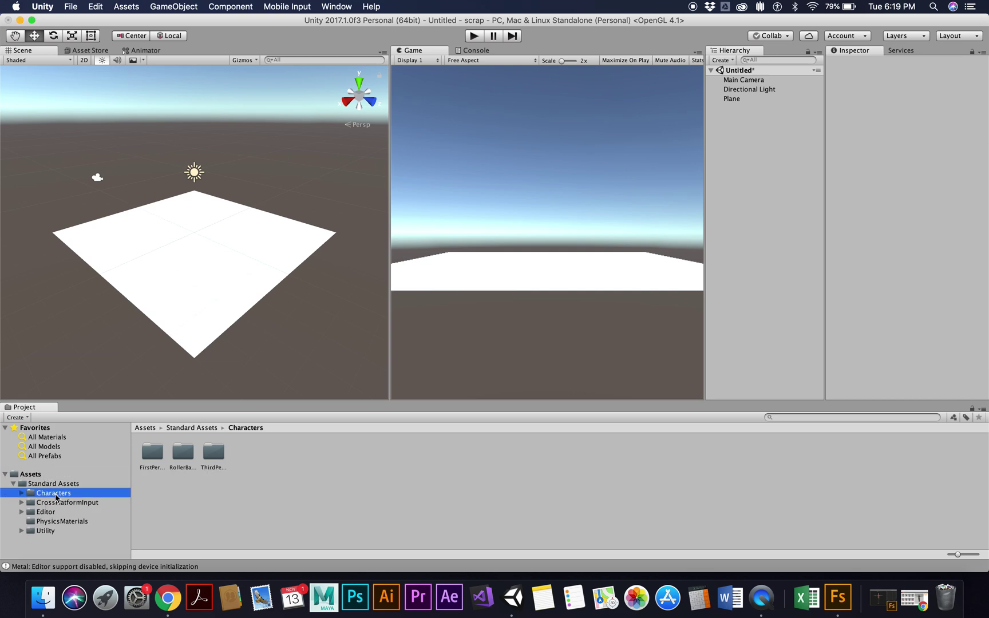
double_click(218, 457)
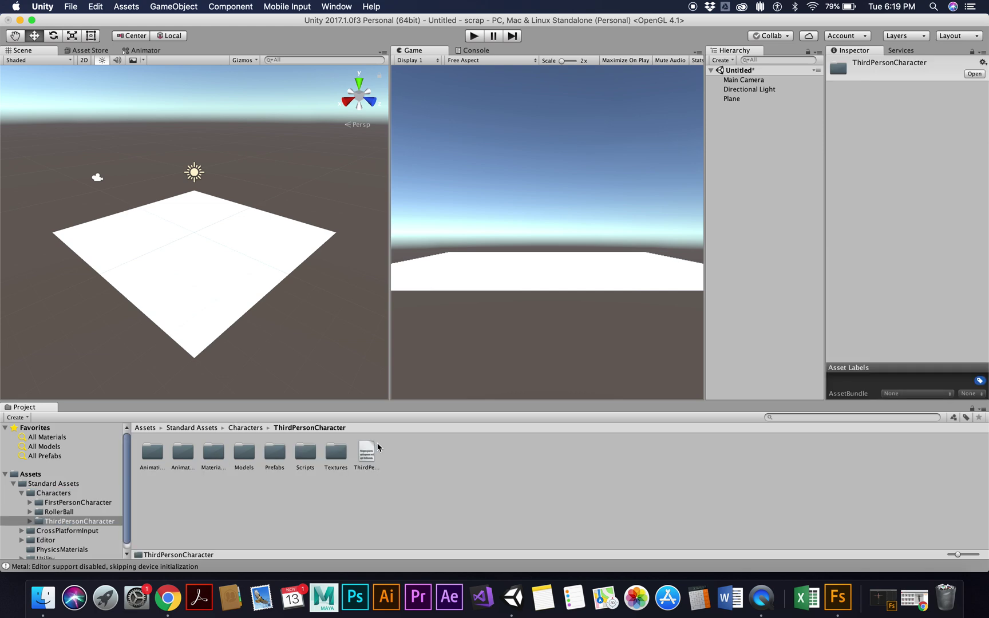
click(275, 453)
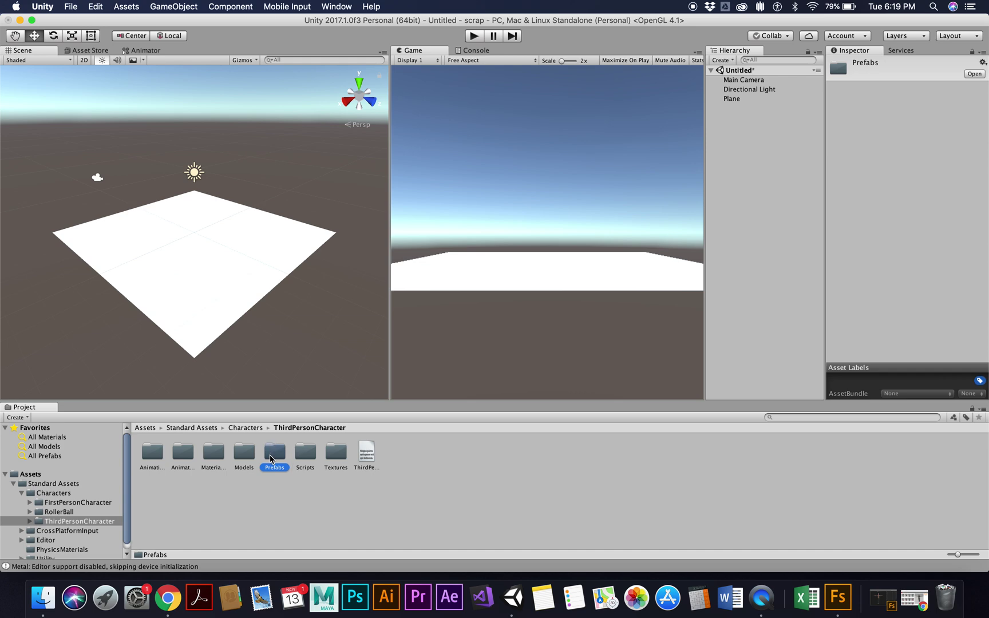
double_click(270, 455)
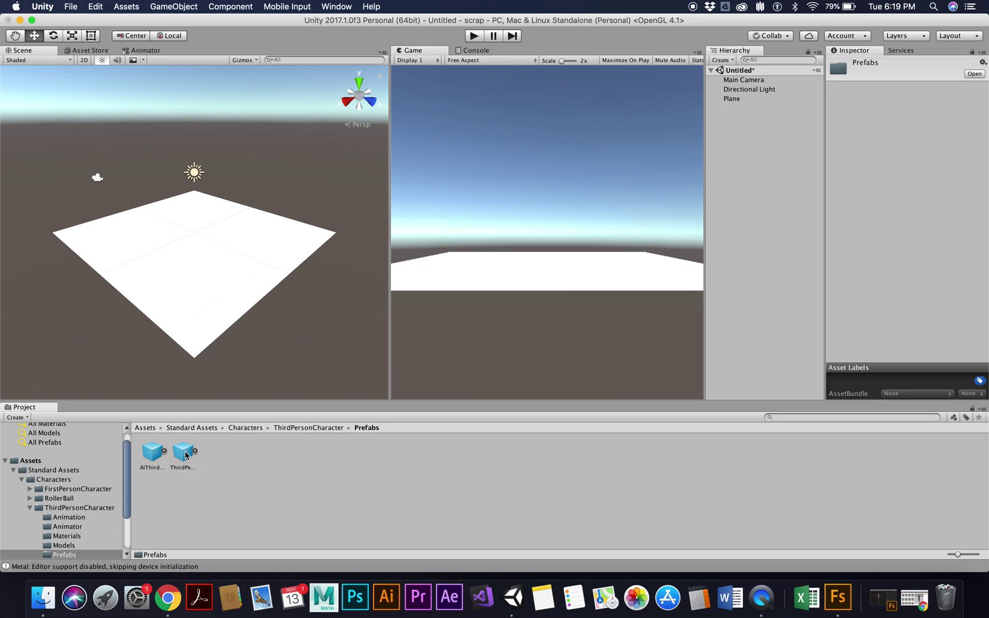
drag(186, 456, 198, 246)
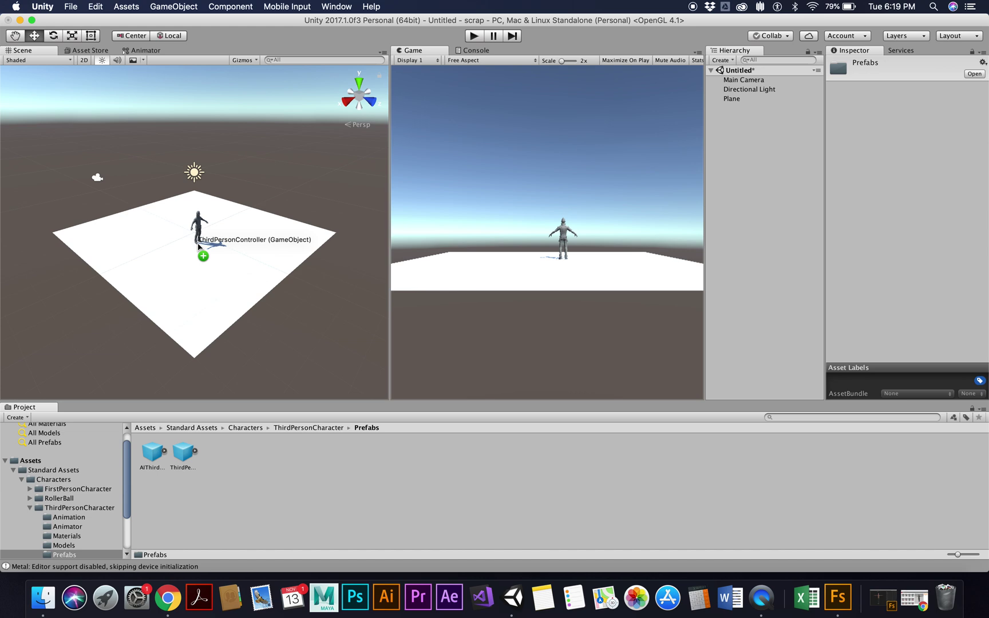
Drop ThirdPersonController in the middle of the plane and frame its EthanBody child
drag(198, 247, 198, 246)
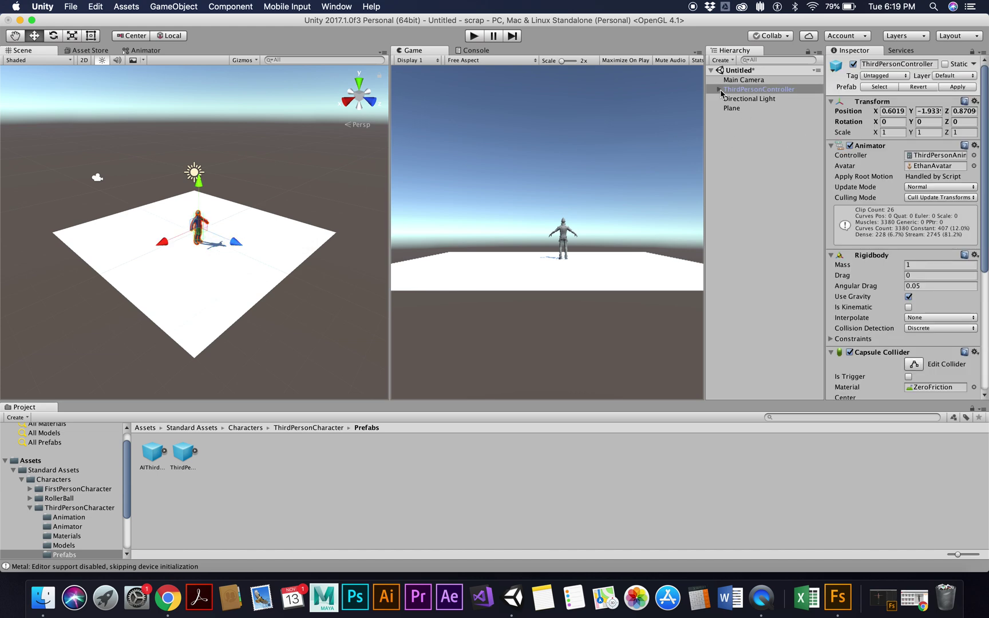
click(720, 90)
click(744, 99)
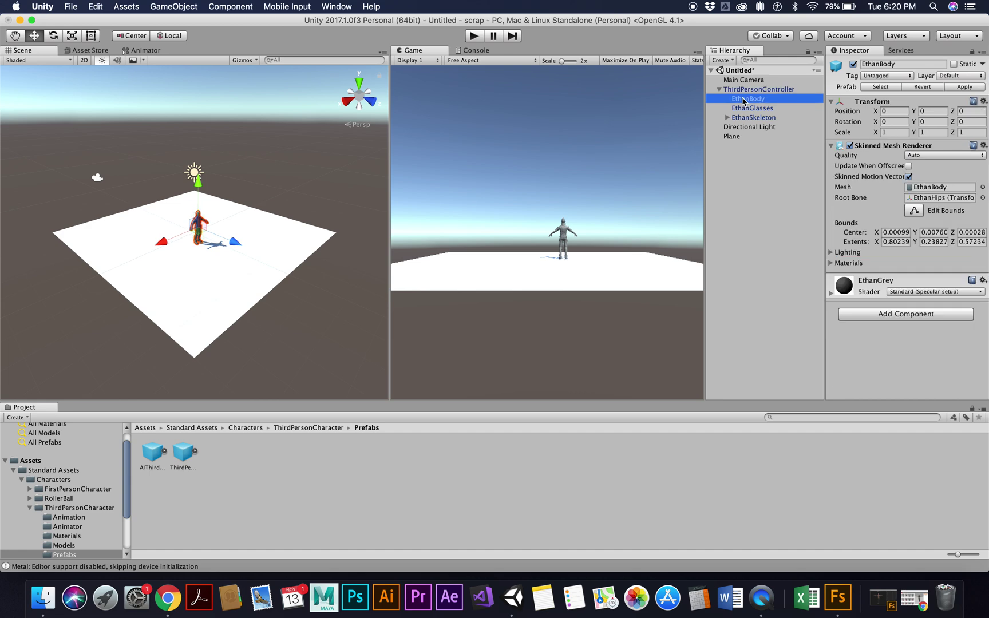
key(f)
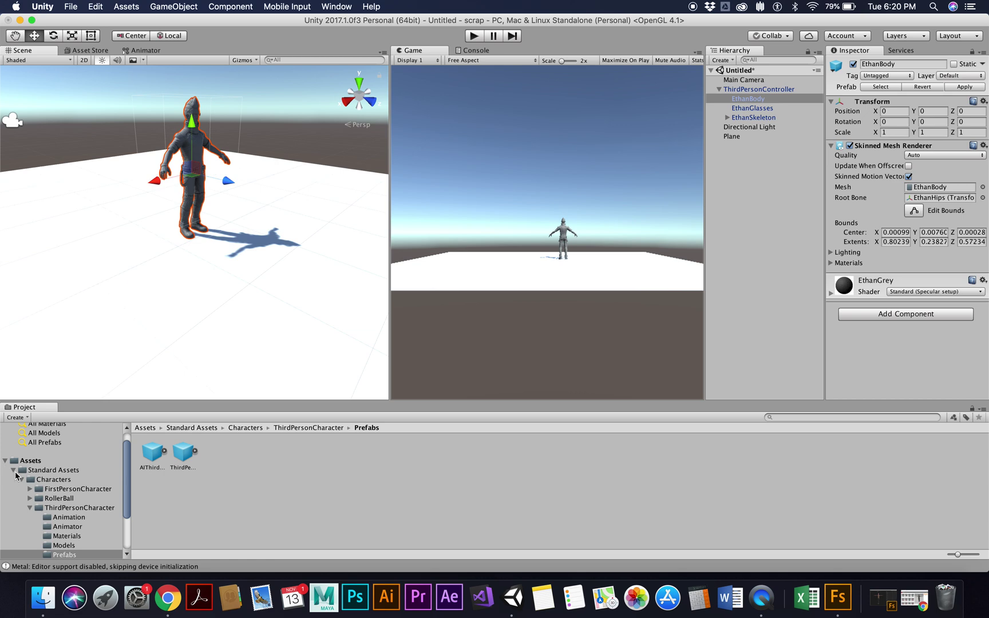
Add a new folder named 'Character' to the top-level Assets folder and open it
click(14, 470)
click(69, 474)
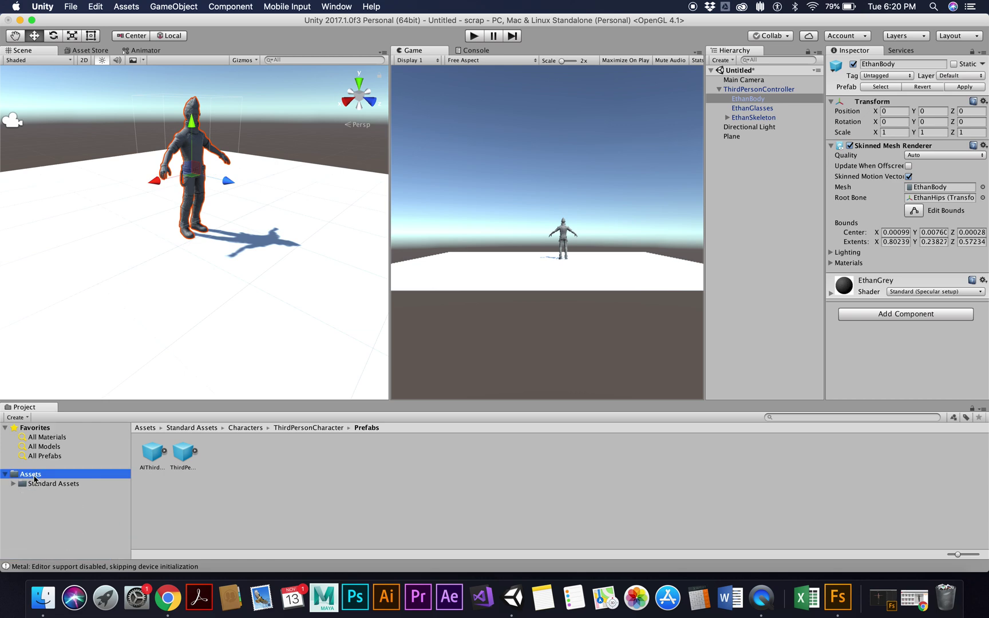
right_click(243, 474)
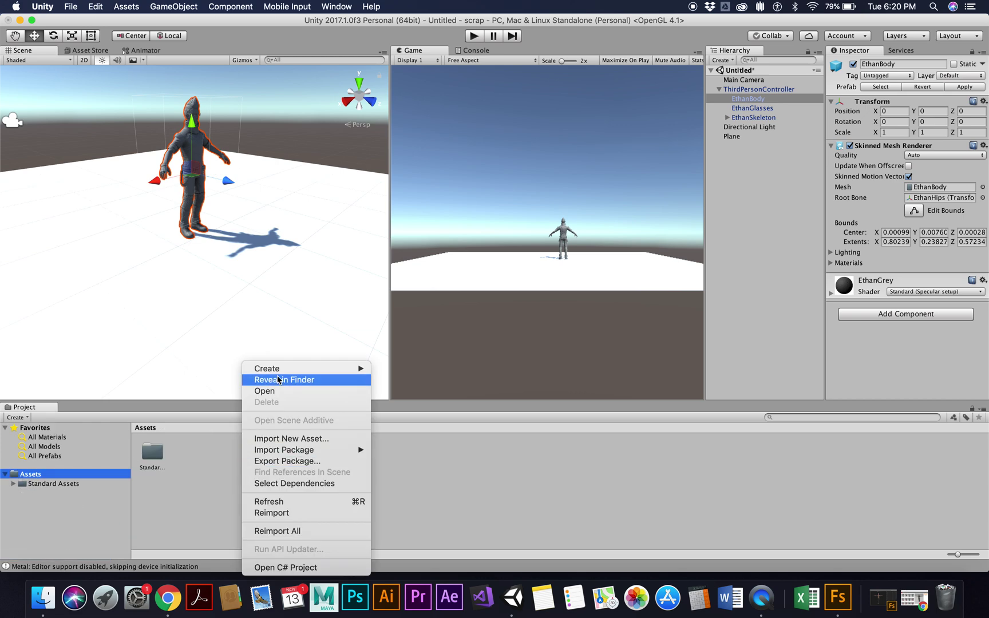
mouse_move(280, 371)
click(419, 219)
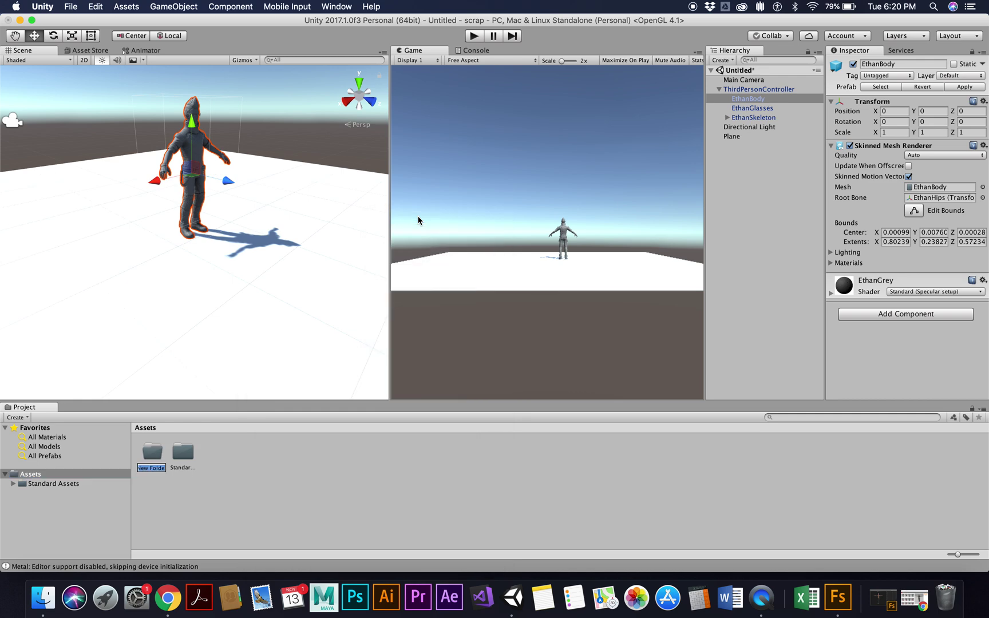
text(Character)
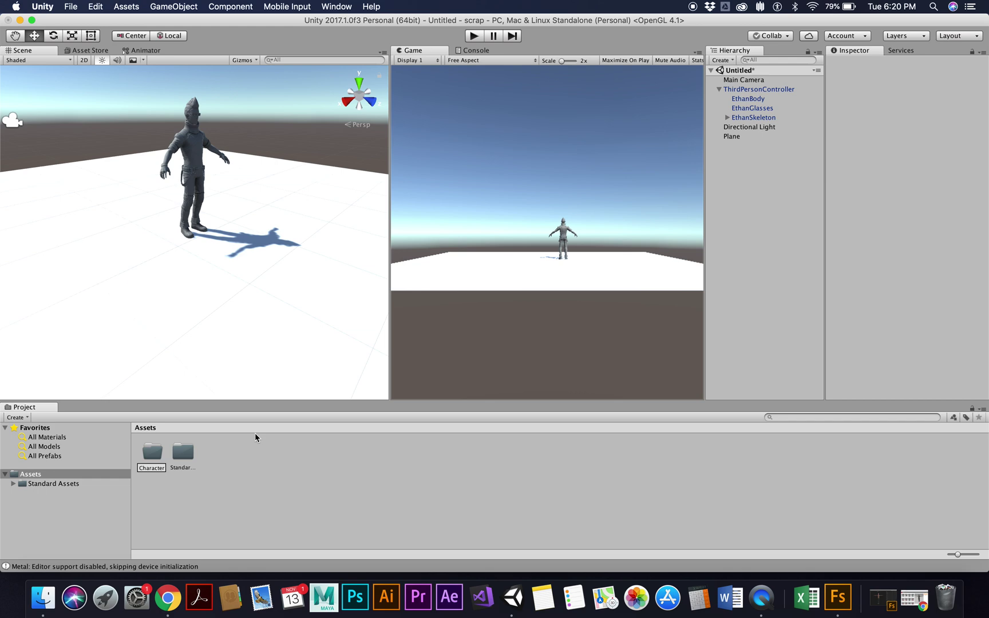
key(Return)
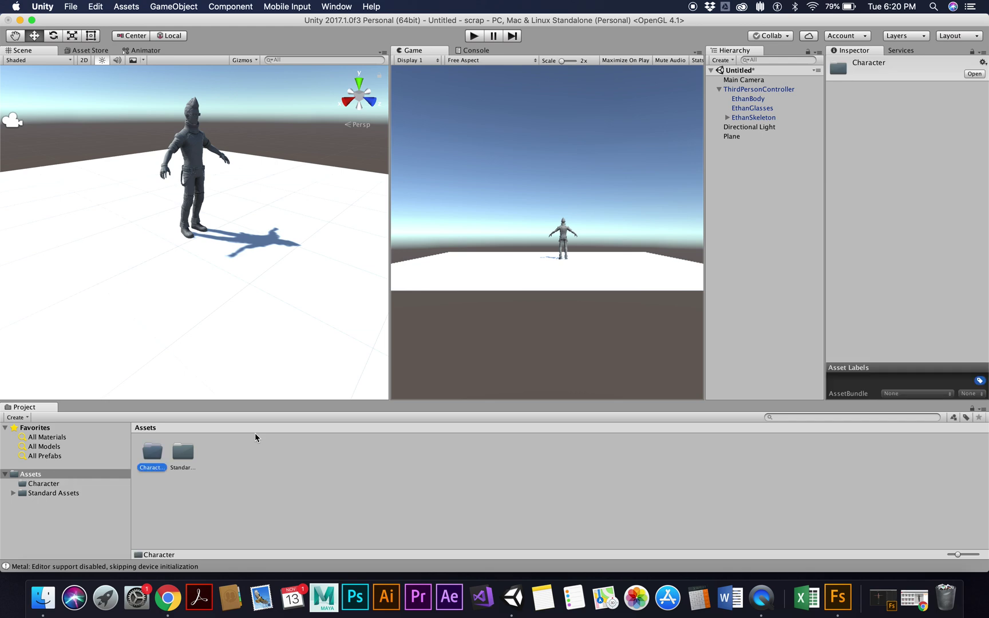
double_click(153, 455)
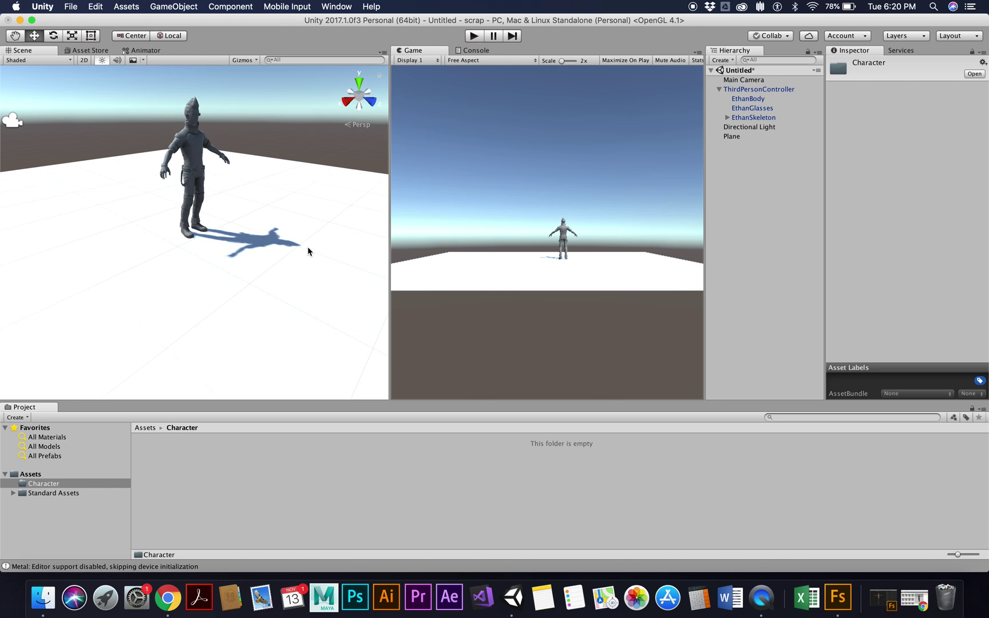
Import guy.fbx from Downloads into Character and mark its texture as a normal map
click(128, 7)
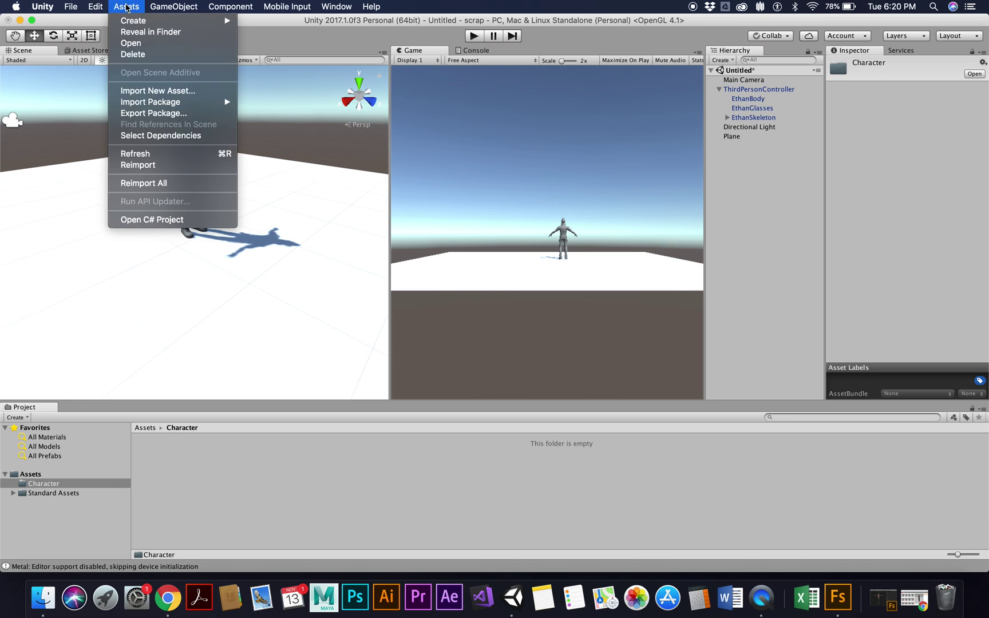
click(185, 92)
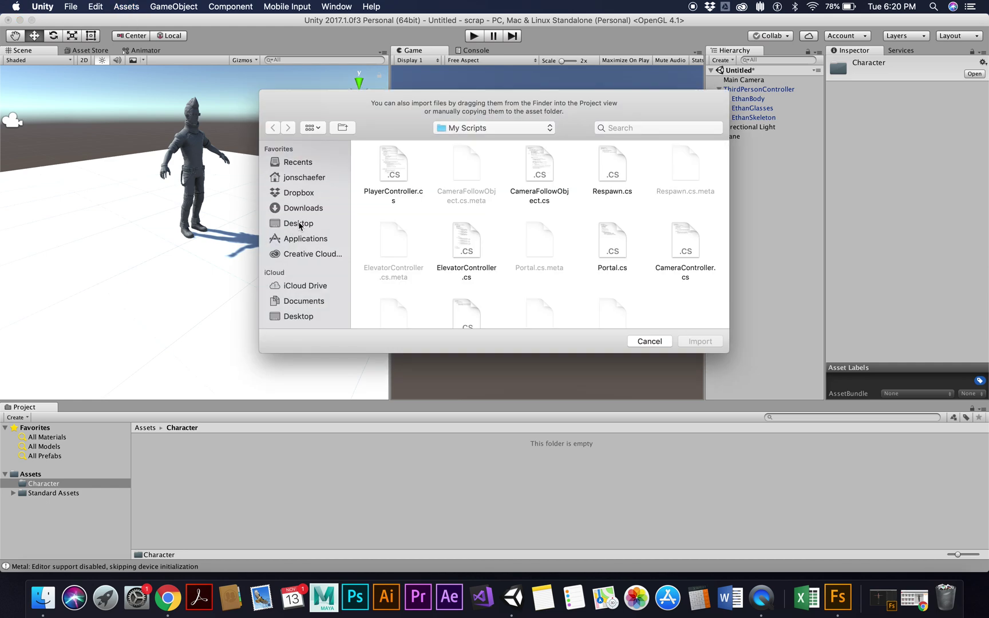
click(298, 209)
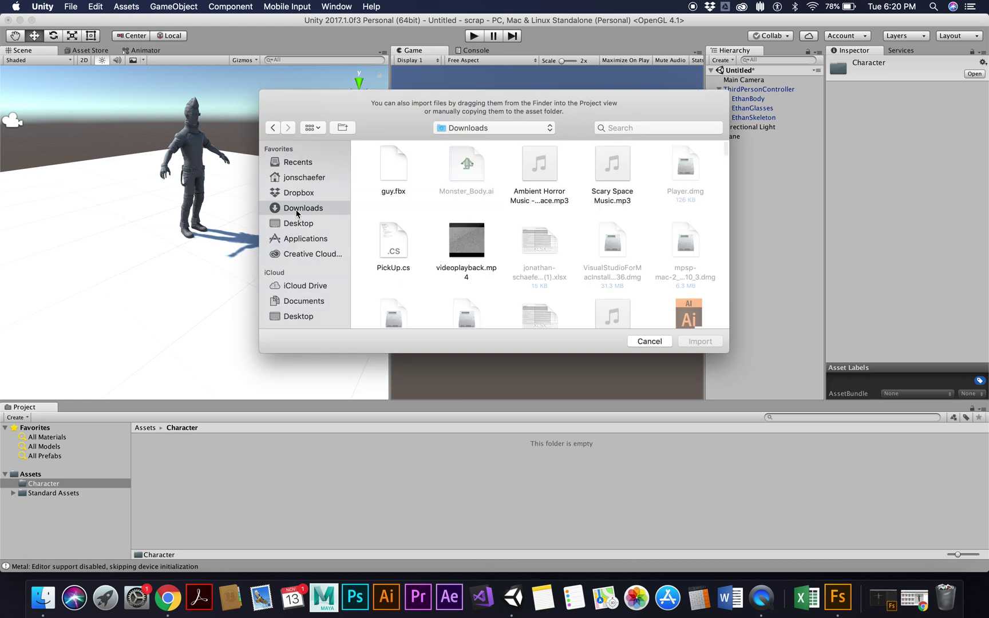
click(401, 175)
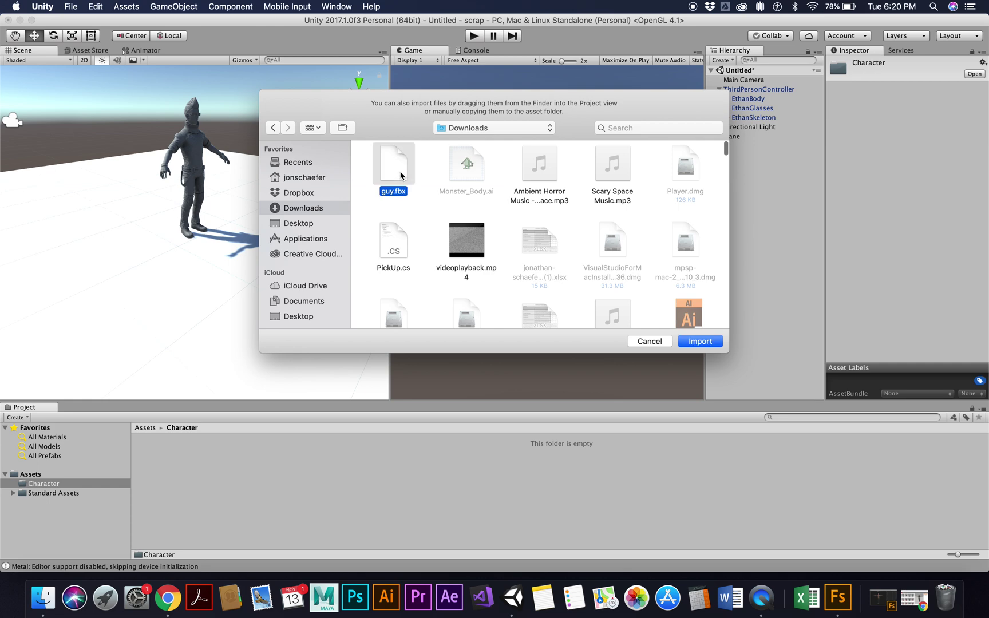
click(714, 343)
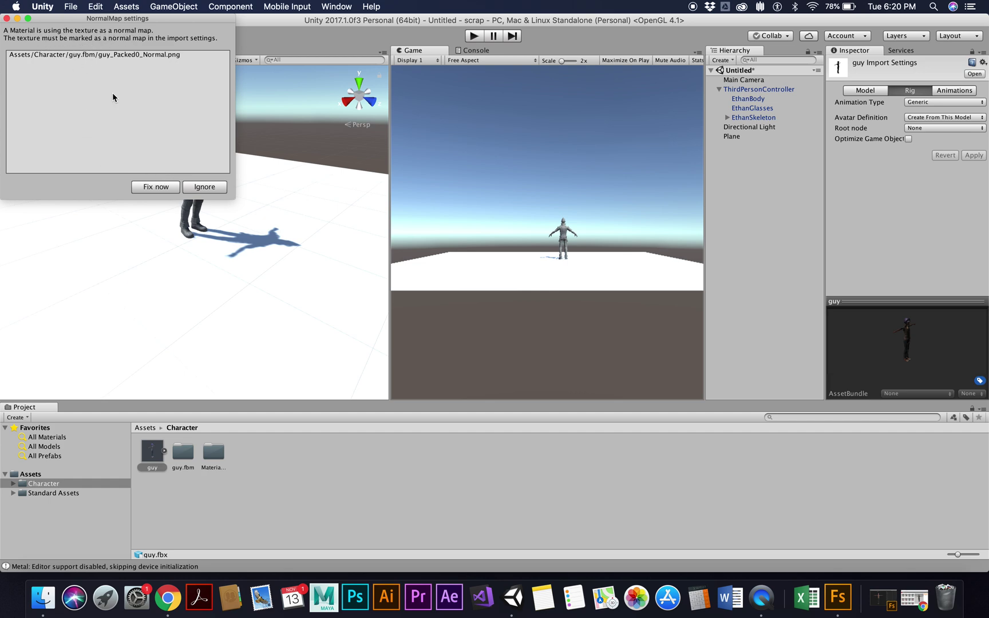
click(156, 193)
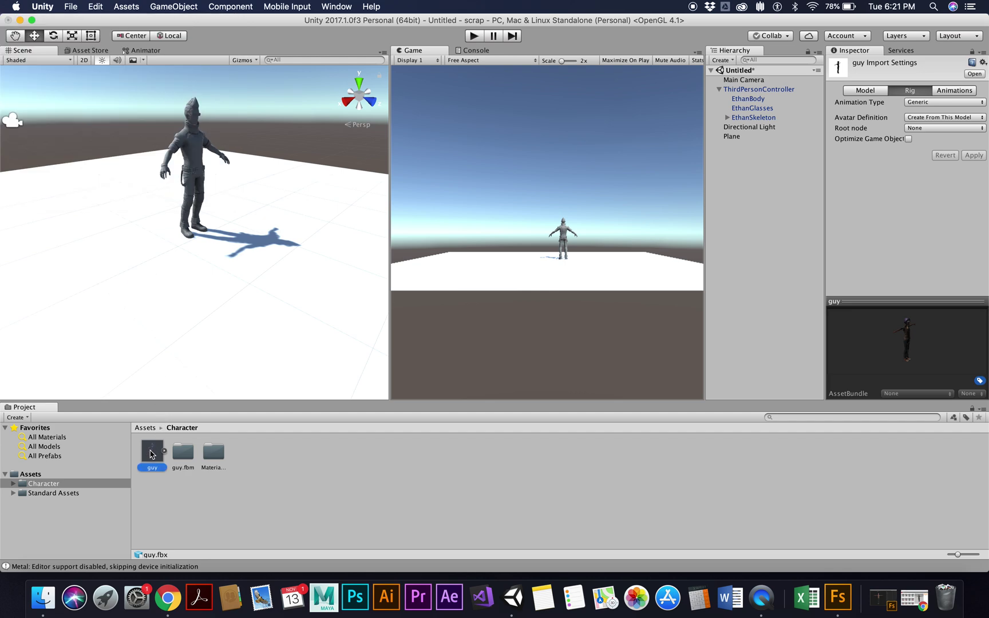
Show the guy model's Model import settings, with Scale Factor 1 and Use File Scale
click(165, 451)
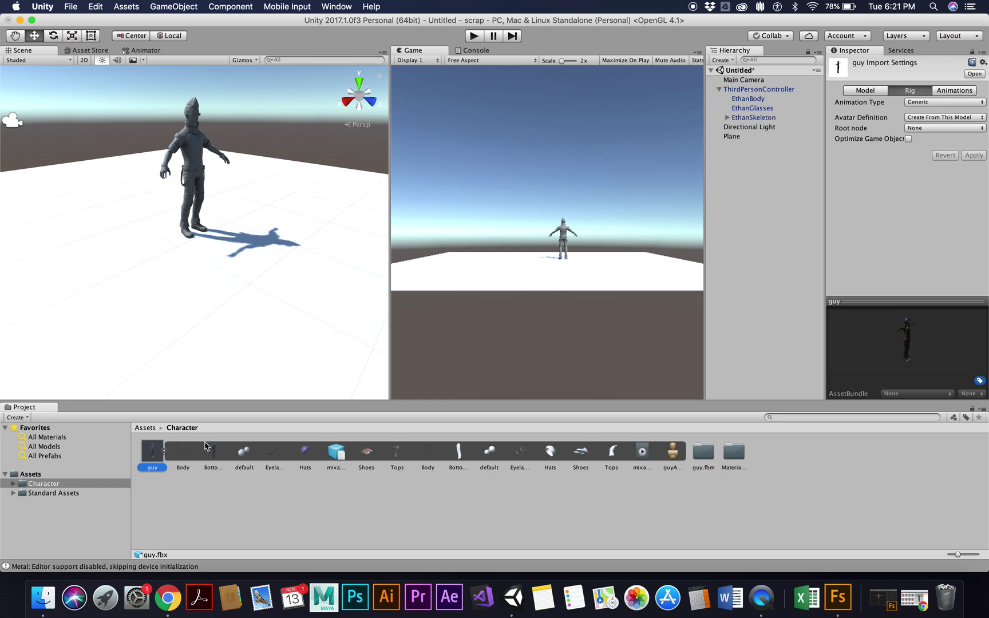
click(165, 451)
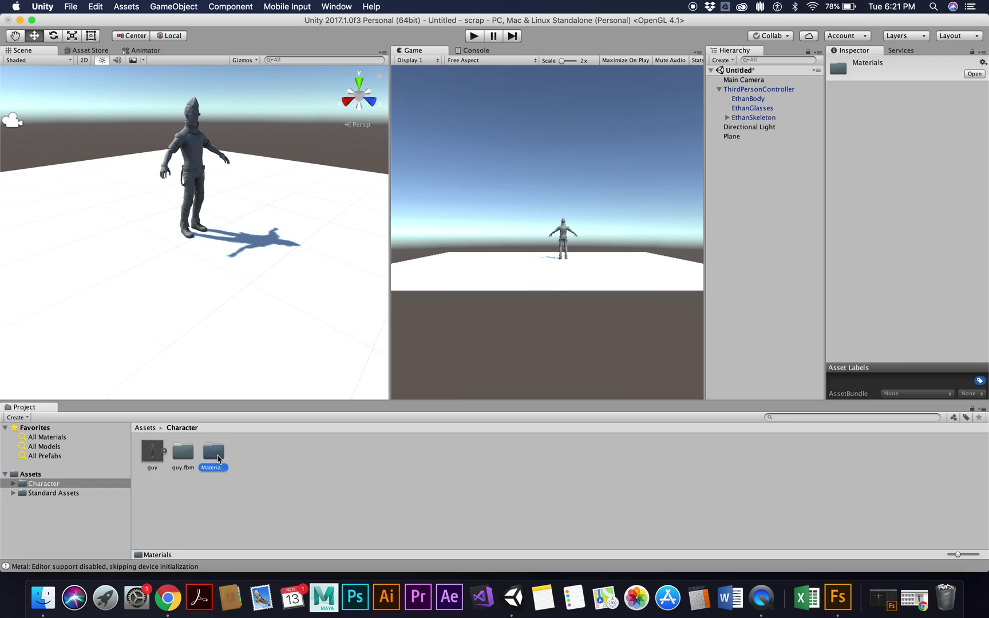
double_click(219, 456)
click(190, 425)
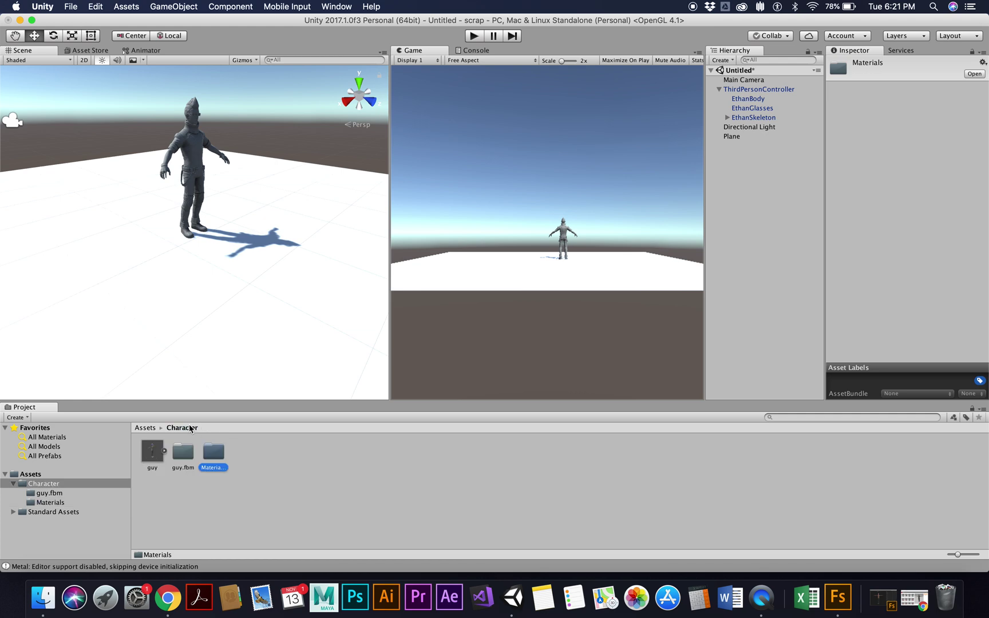
click(152, 459)
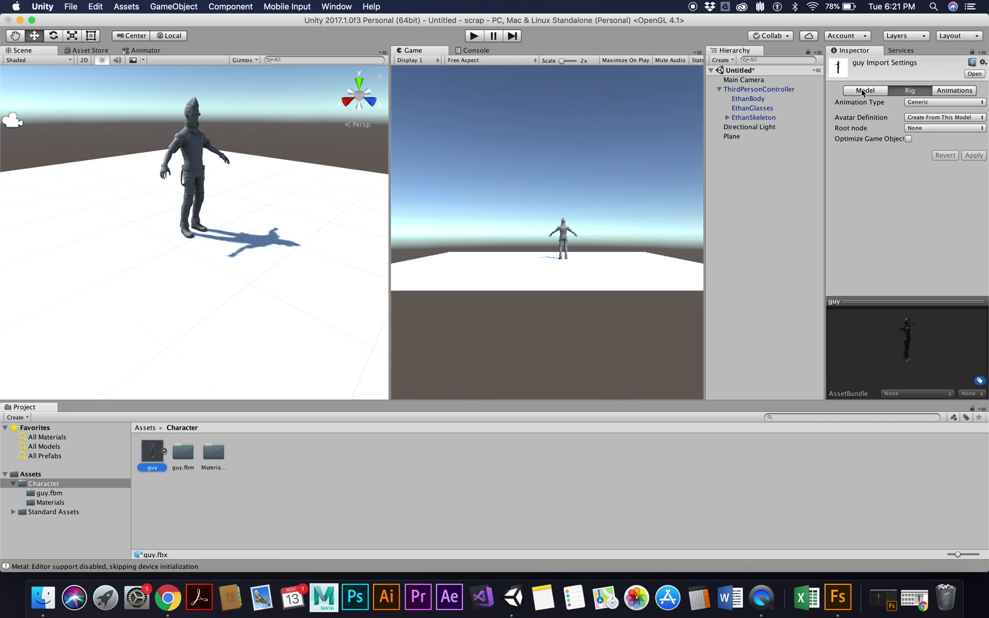
click(864, 92)
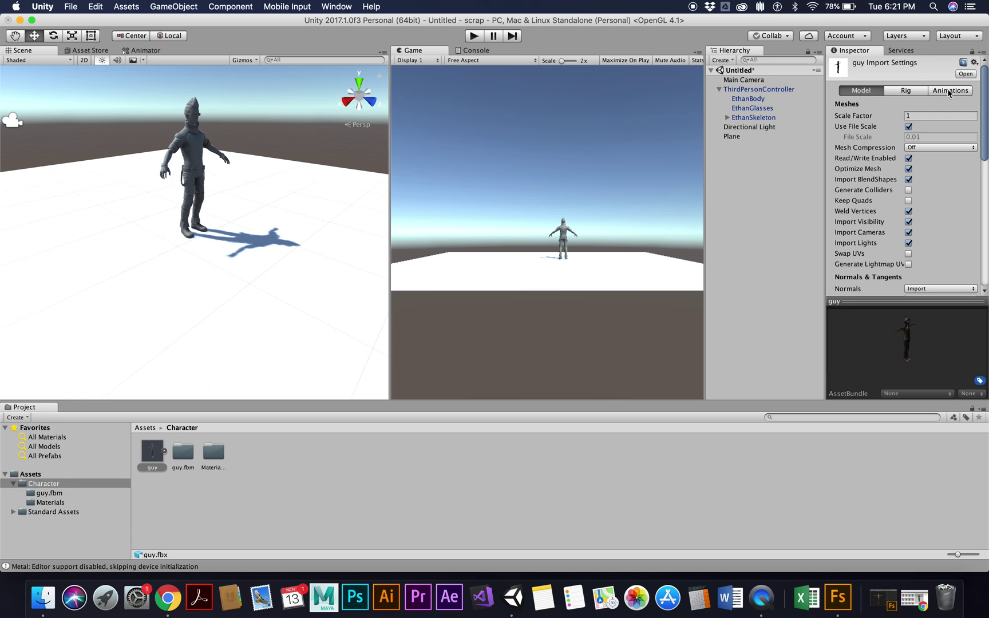
Set the guy model's Rig Animation Type to Humanoid and apply it
drag(825, 125, 723, 125)
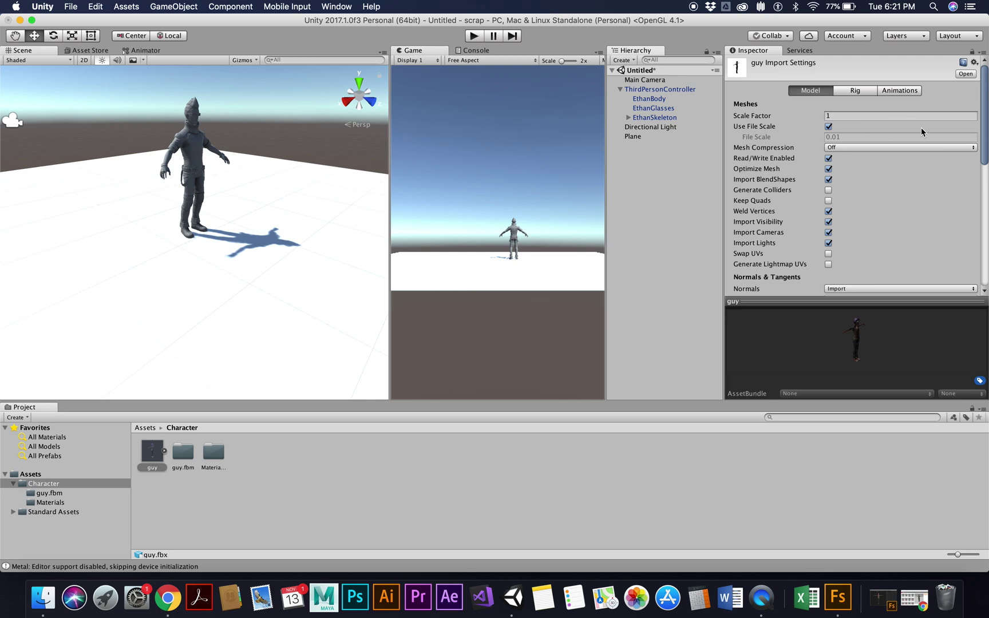
click(859, 90)
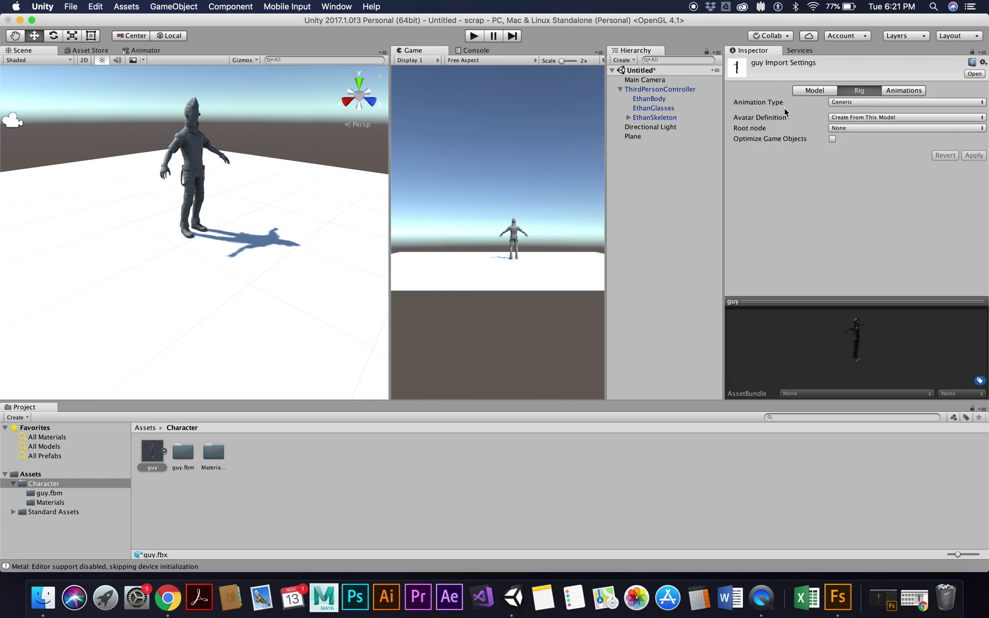
click(853, 103)
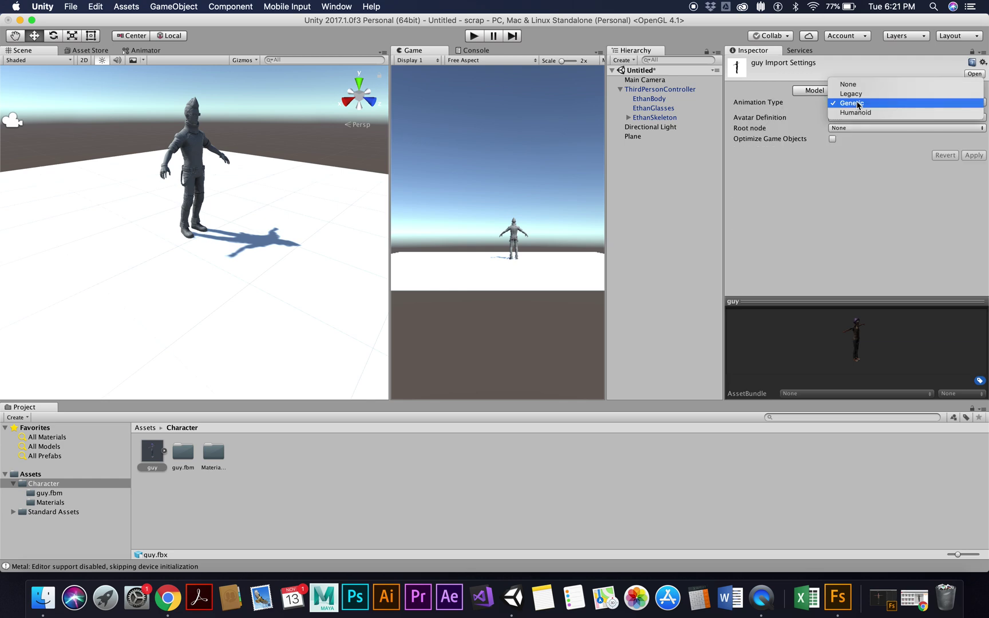
click(859, 113)
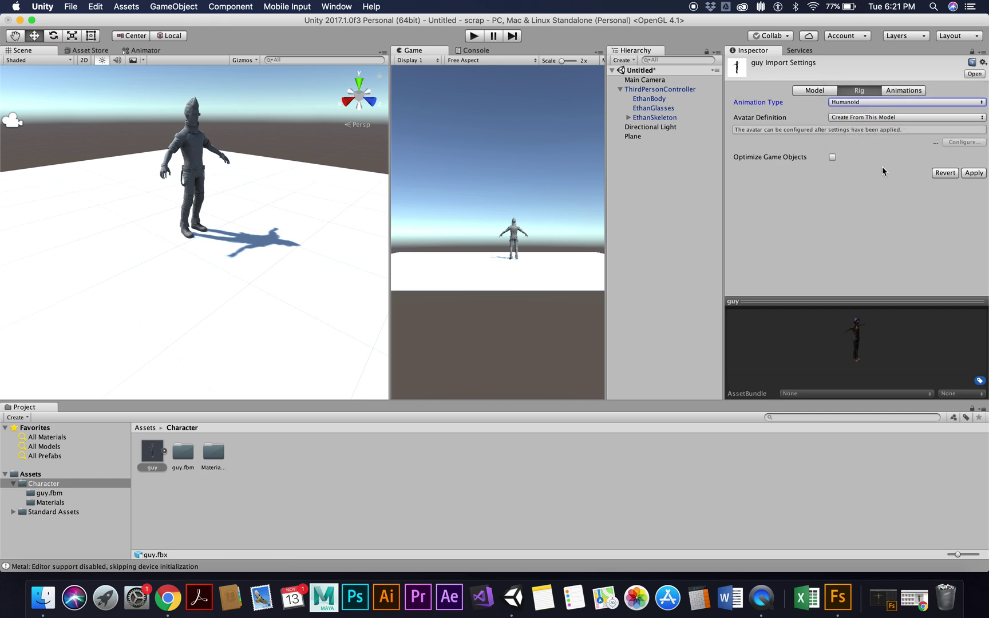
click(977, 174)
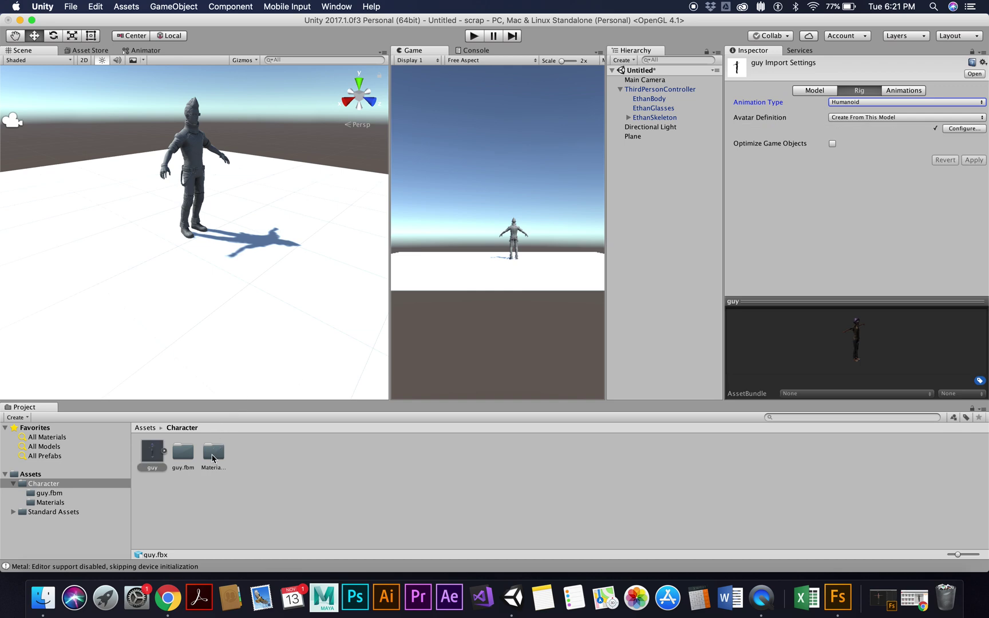
Open the Materials folder and select the guy_Packed0_Diffuse material
click(164, 450)
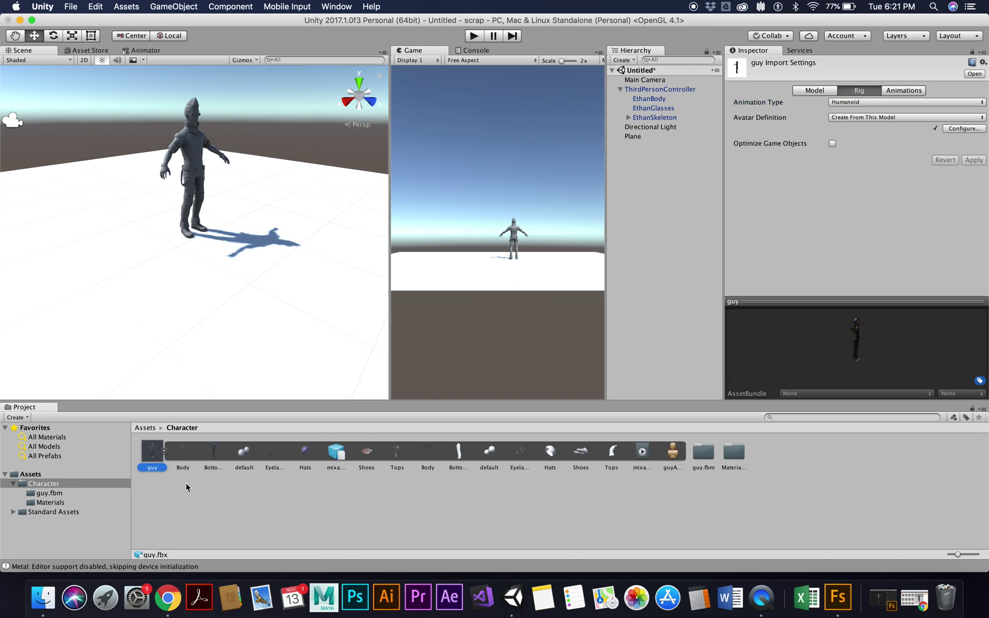
click(164, 453)
double_click(217, 459)
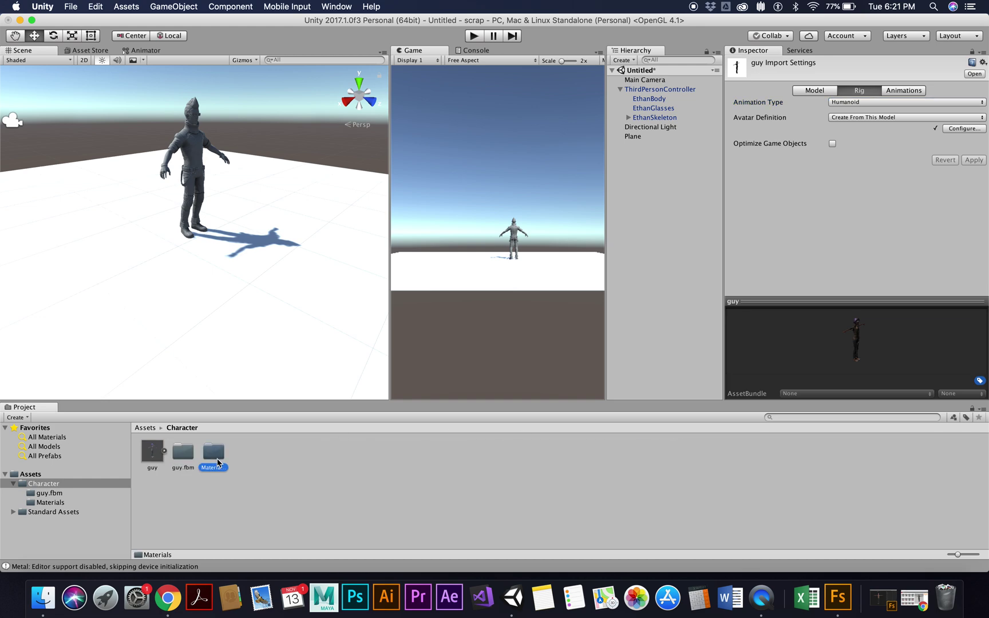
click(152, 451)
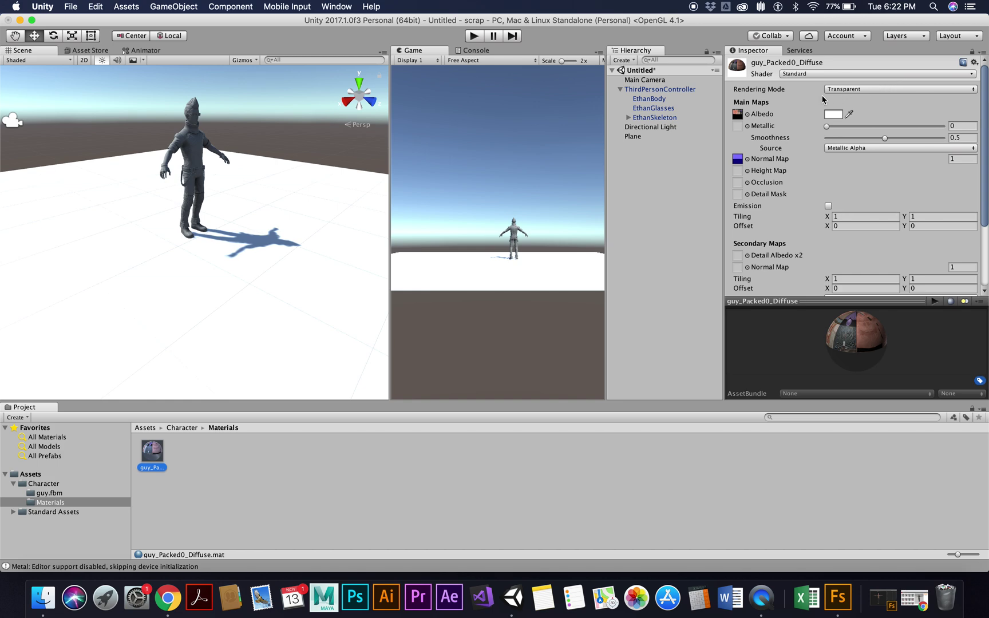
Set guy_Packed0_Diffuse Rendering Mode to Opaque and return to the Character folder
click(842, 90)
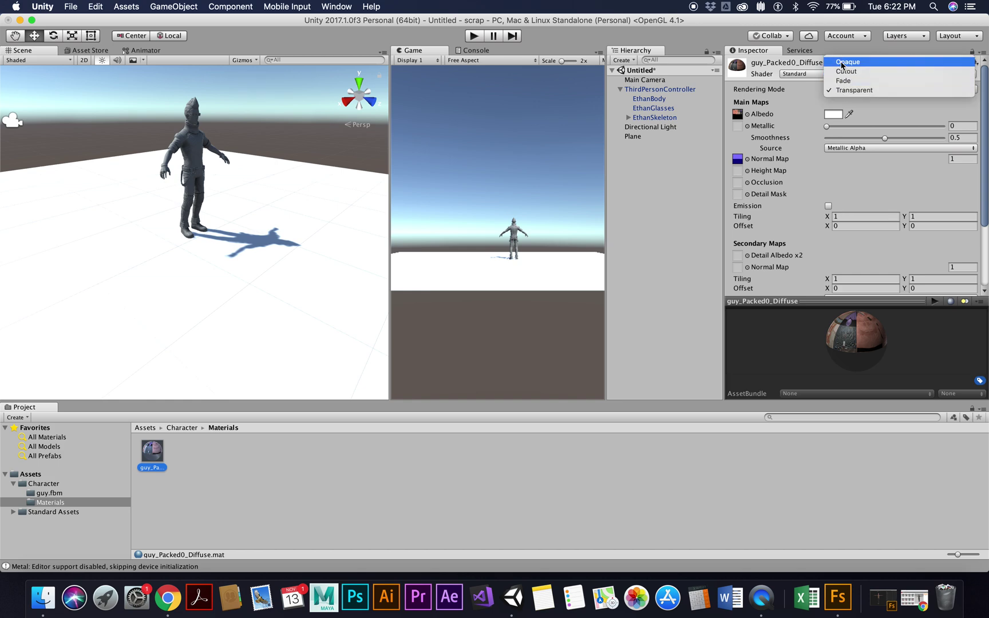
click(841, 63)
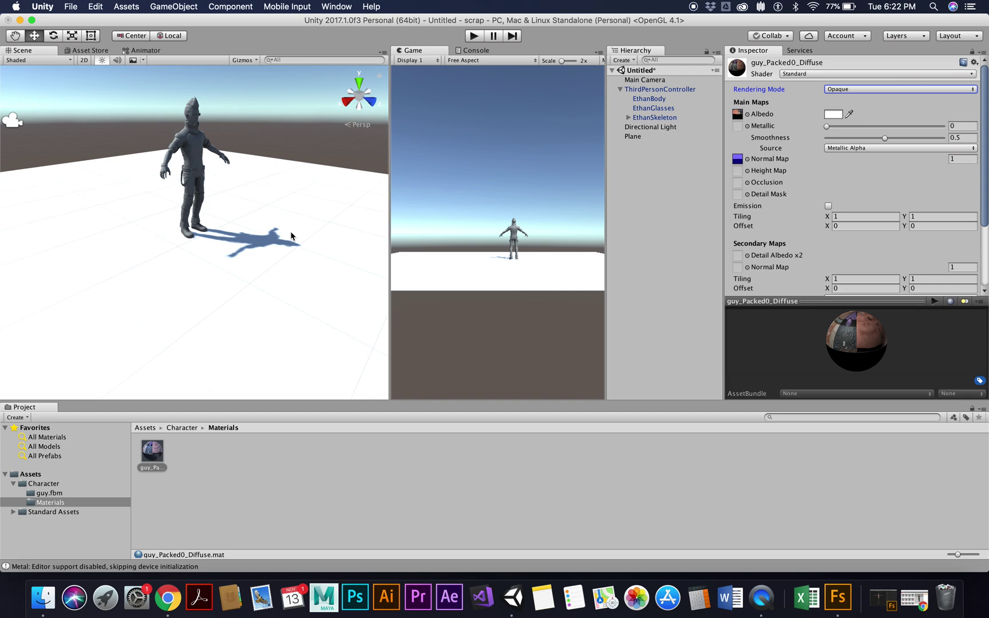
click(46, 486)
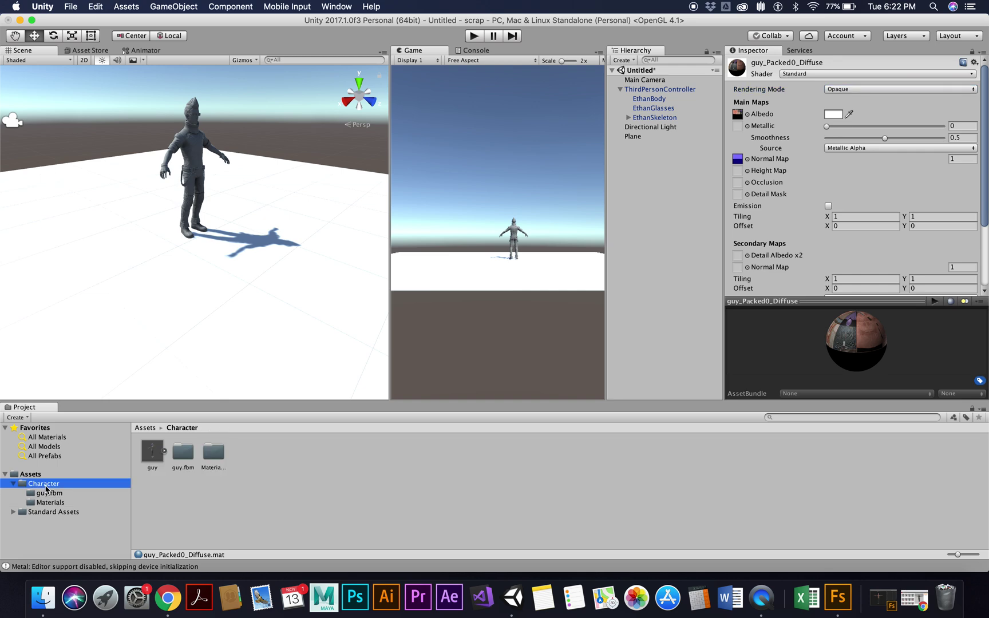
Drop the guy model into the scene beside Ethan and frame both characters
drag(152, 453, 160, 249)
key(f)
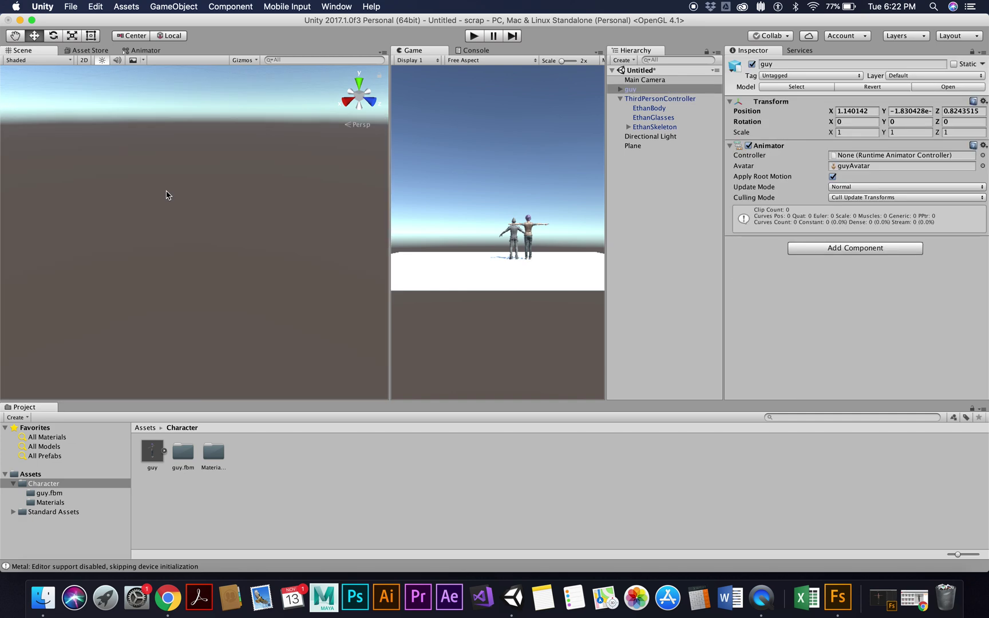
click(47, 483)
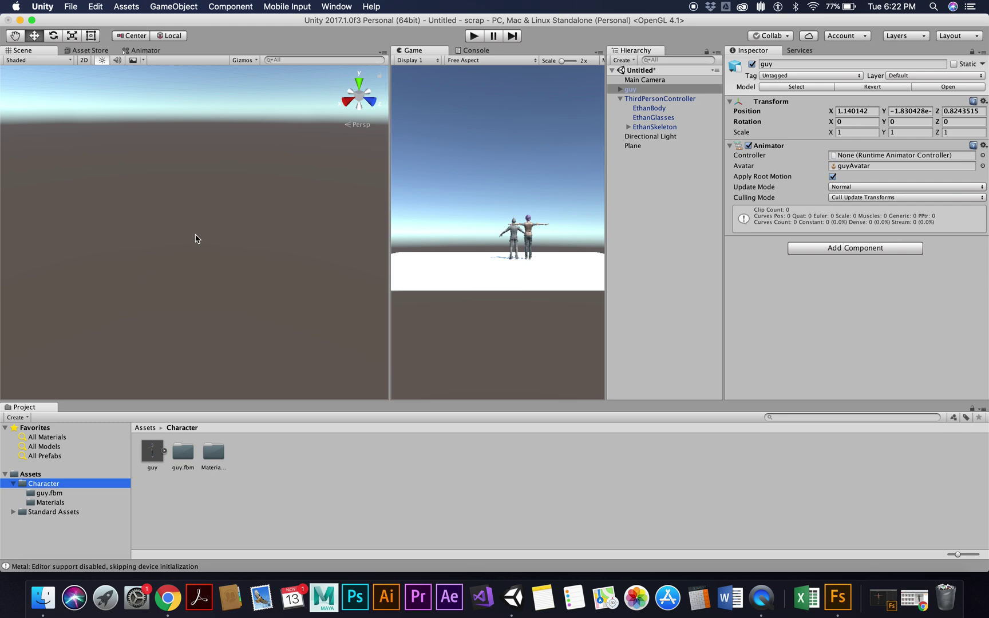
key(f)
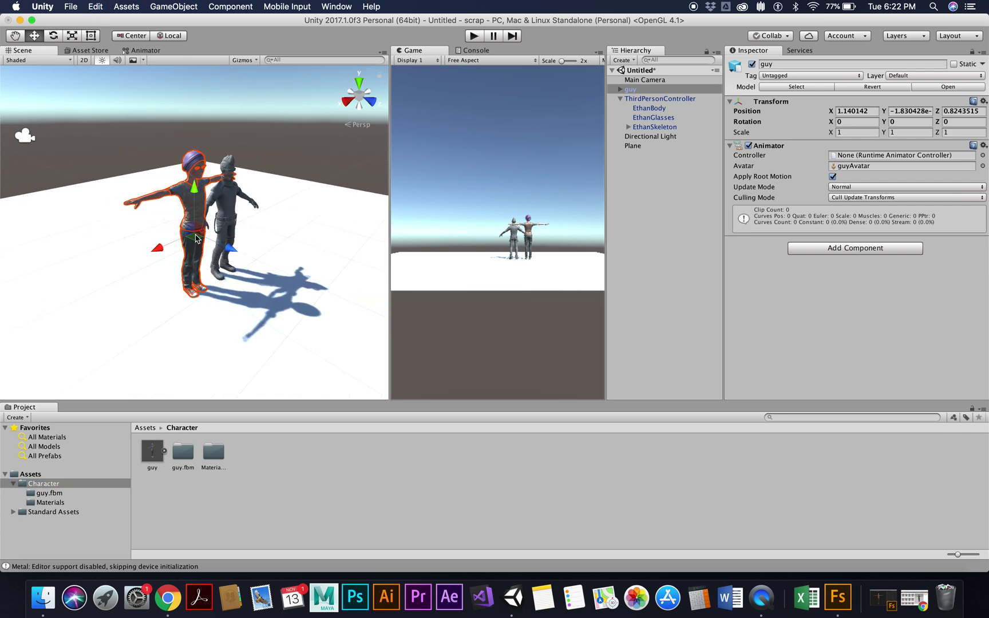
click(254, 194)
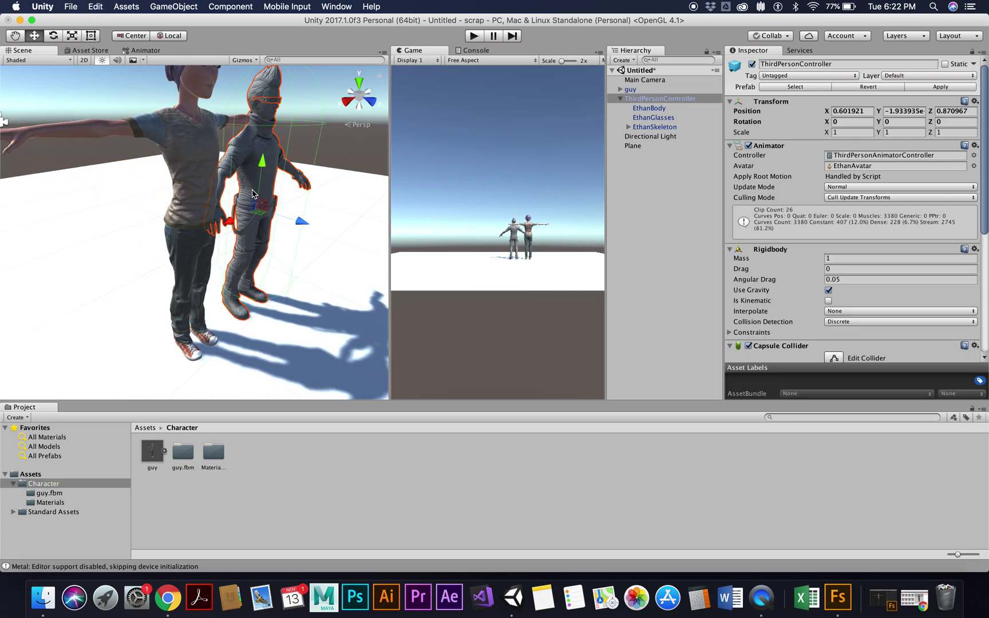
alt+drag(228, 360, 66, 202)
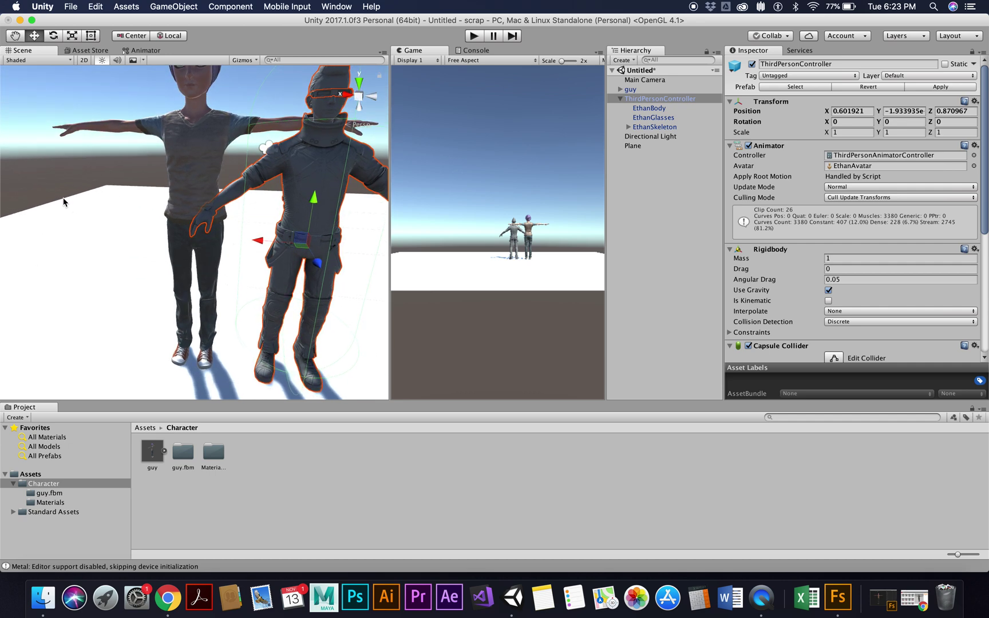
click(630, 90)
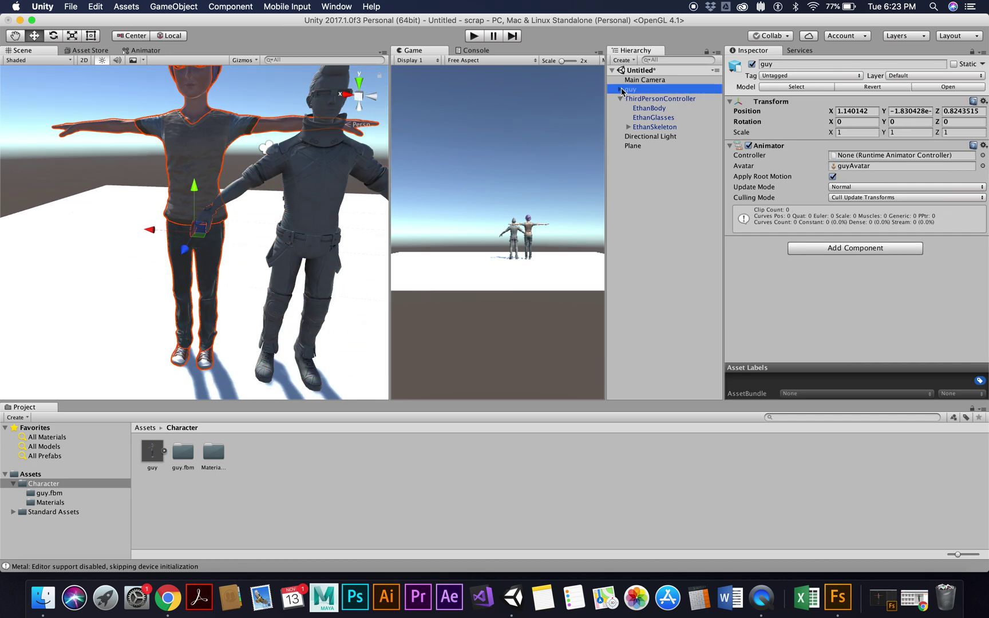
click(622, 90)
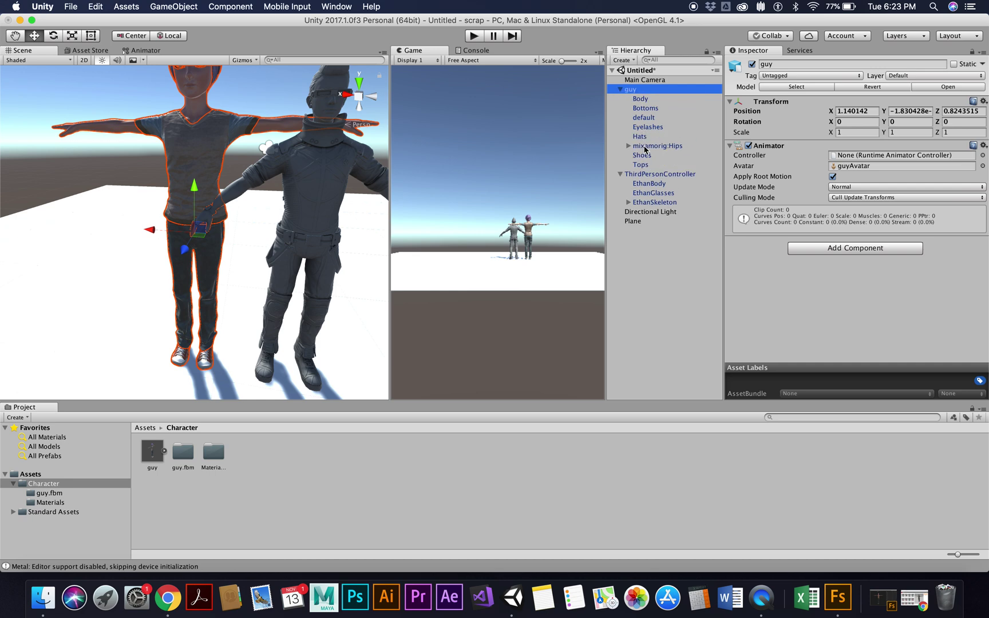
click(622, 90)
click(621, 92)
click(648, 147)
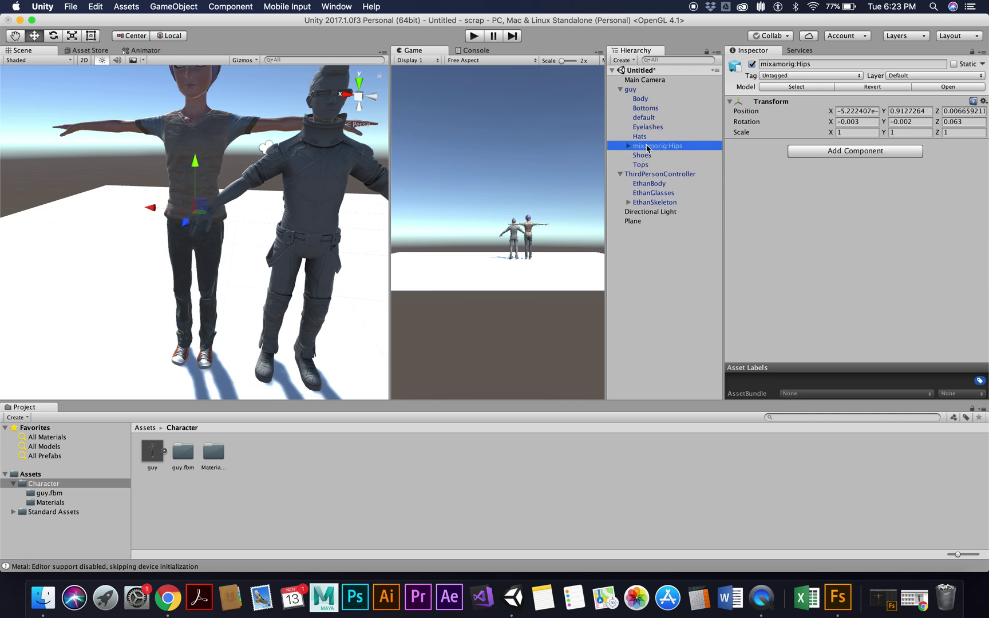
click(641, 156)
click(640, 165)
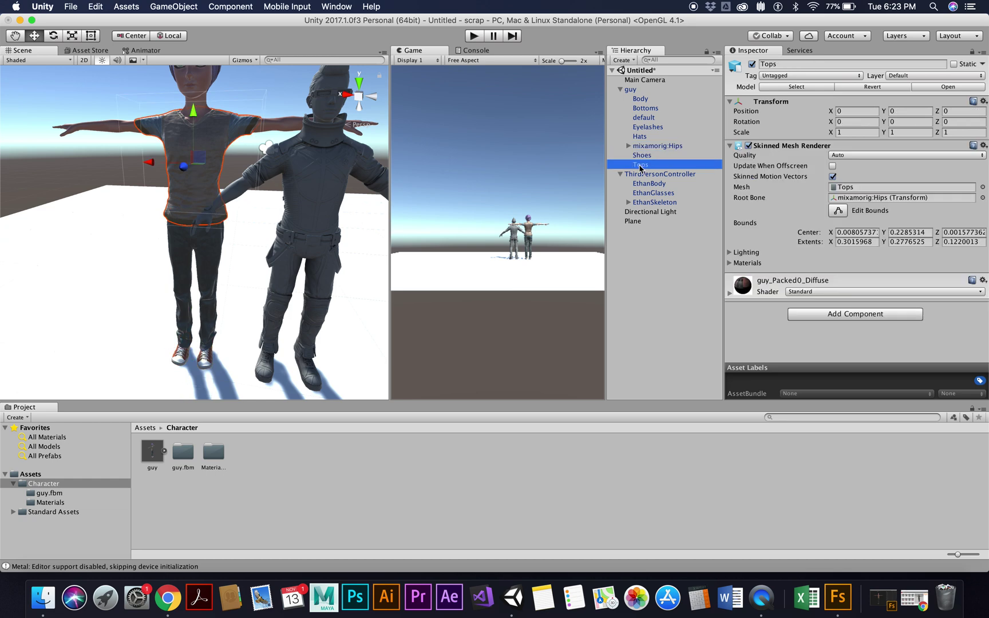
click(641, 99)
click(621, 90)
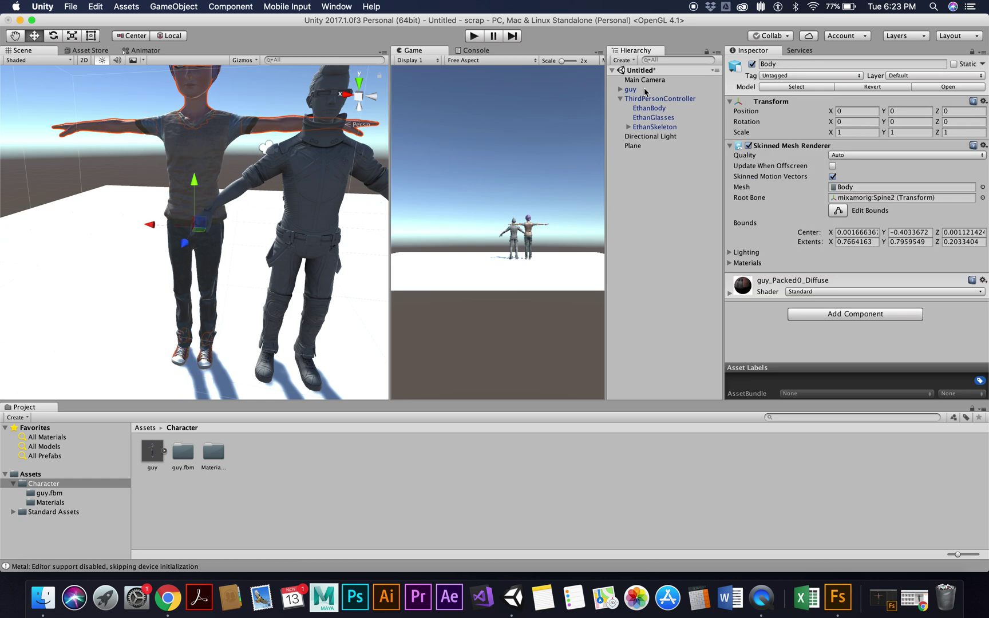
click(628, 91)
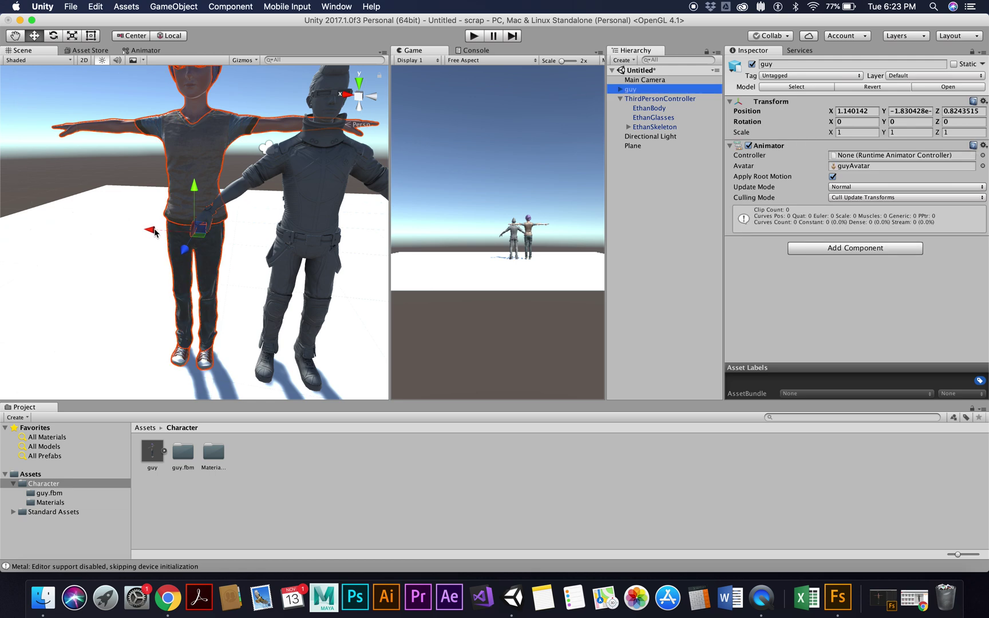
click(156, 232)
Slide guy along X to 0.602 onto Ethan and orbit to check the overlap
drag(156, 232, 244, 236)
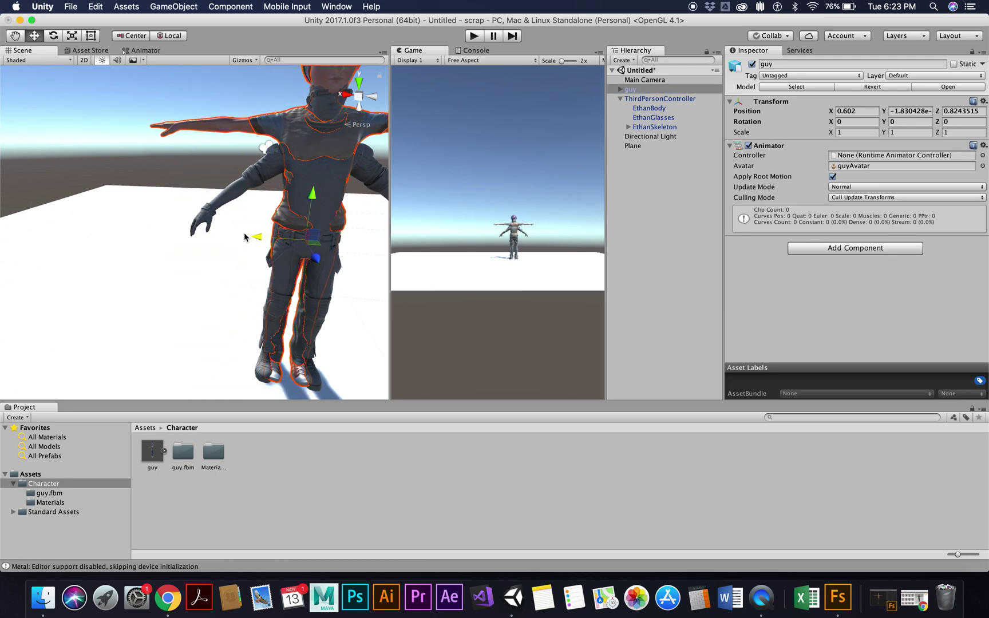
scroll(245, 233, down, 5)
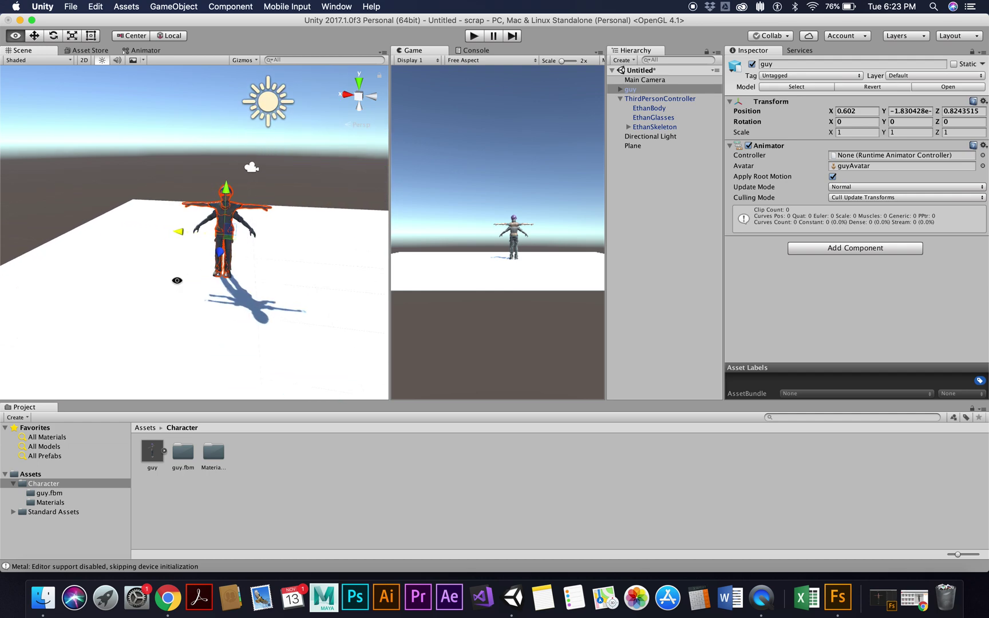
alt+drag(237, 245, 406, 289)
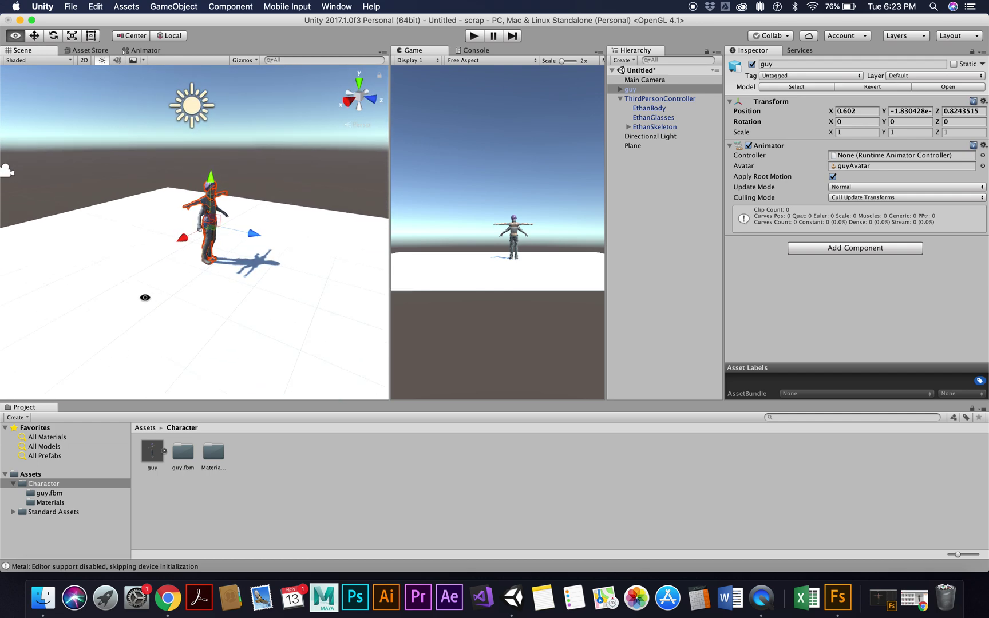
alt+drag(151, 297, 224, 289)
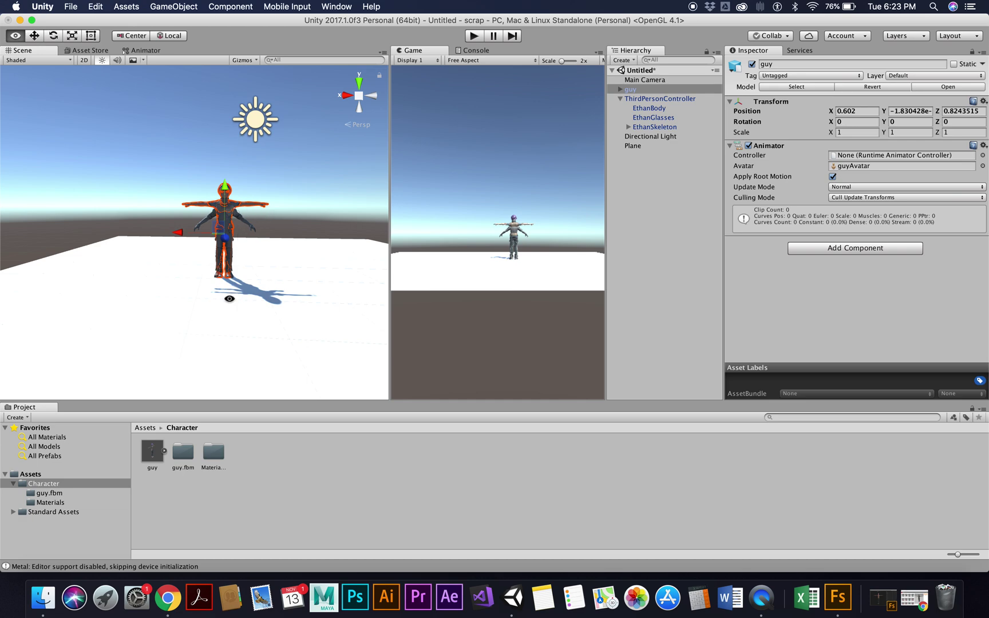
alt+drag(232, 300, 342, 299)
alt+drag(168, 286, 344, 281)
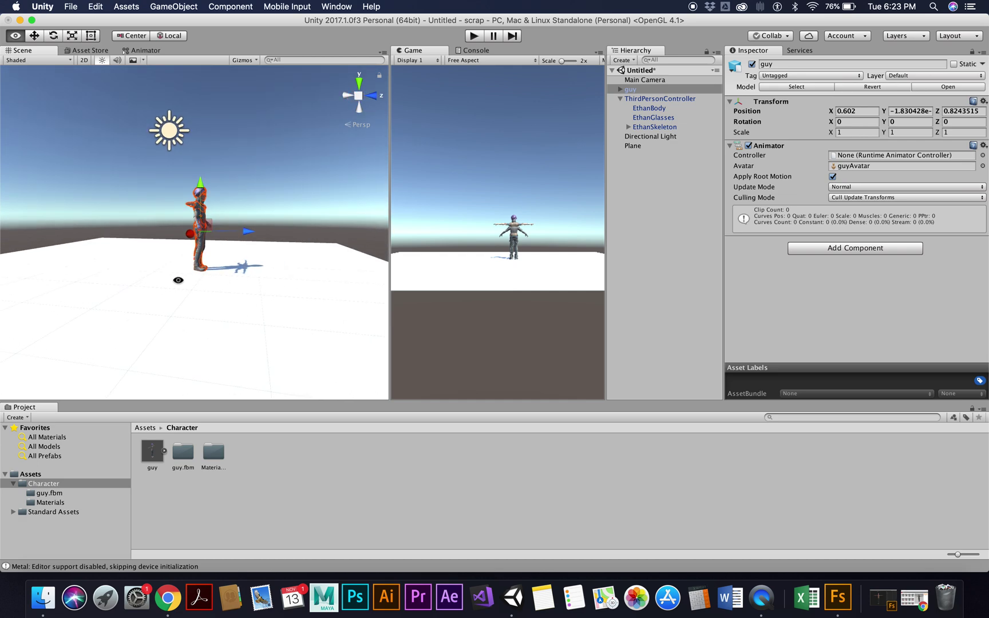
mouse_move(177, 281)
alt+mouse_down()
mouse_move(357, 267)
mouse_move(114, 273)
mouse_move(197, 285)
alt+mouse_up()
alt+drag(277, 316, 173, 360)
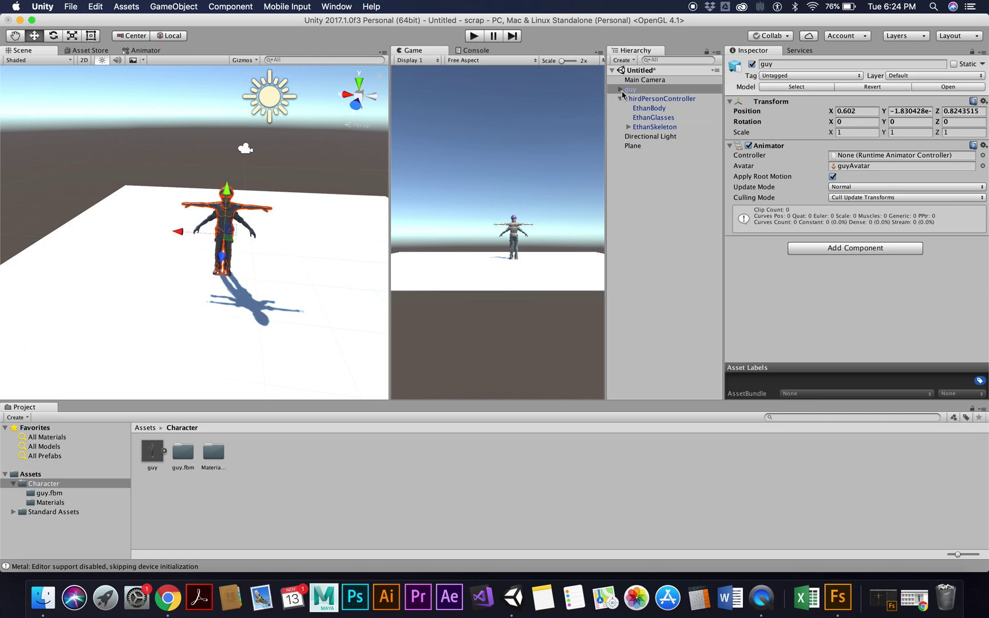
Deactivate the EthanGlasses and EthanSkeleton objects, then recheck EthanBody
click(644, 112)
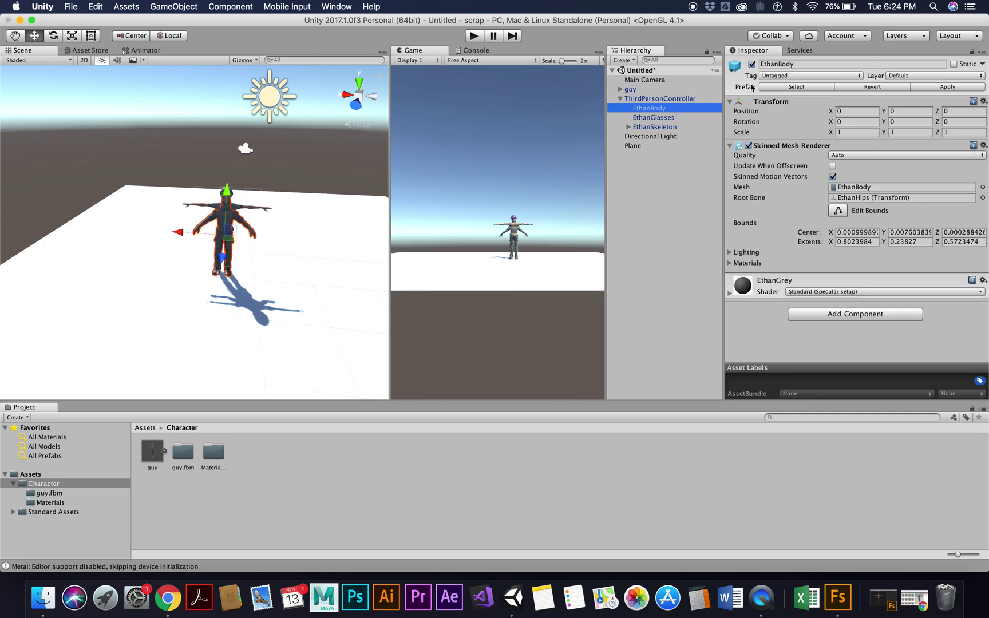
click(659, 120)
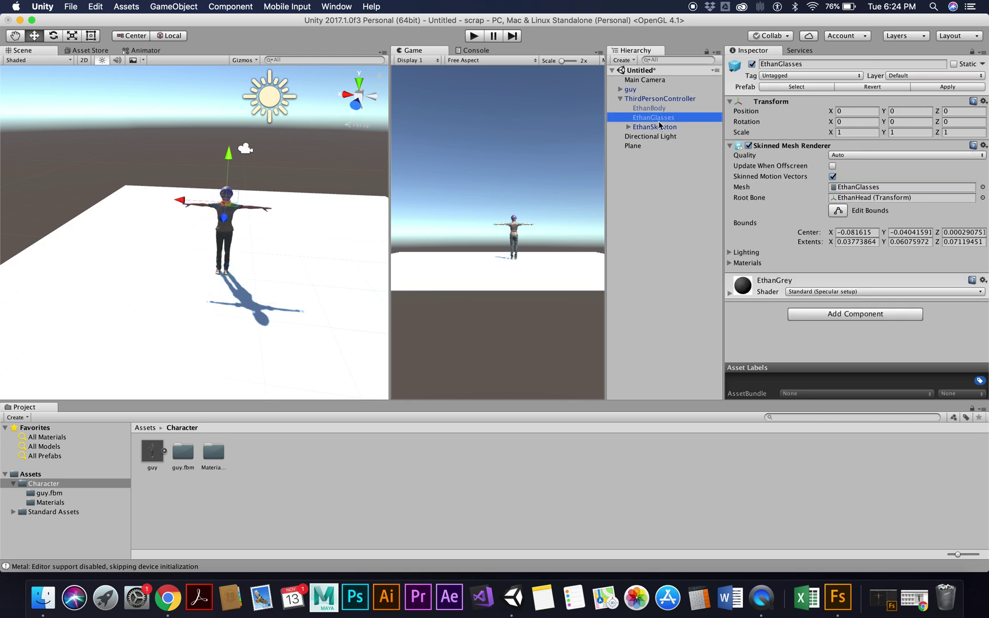
click(752, 64)
click(644, 127)
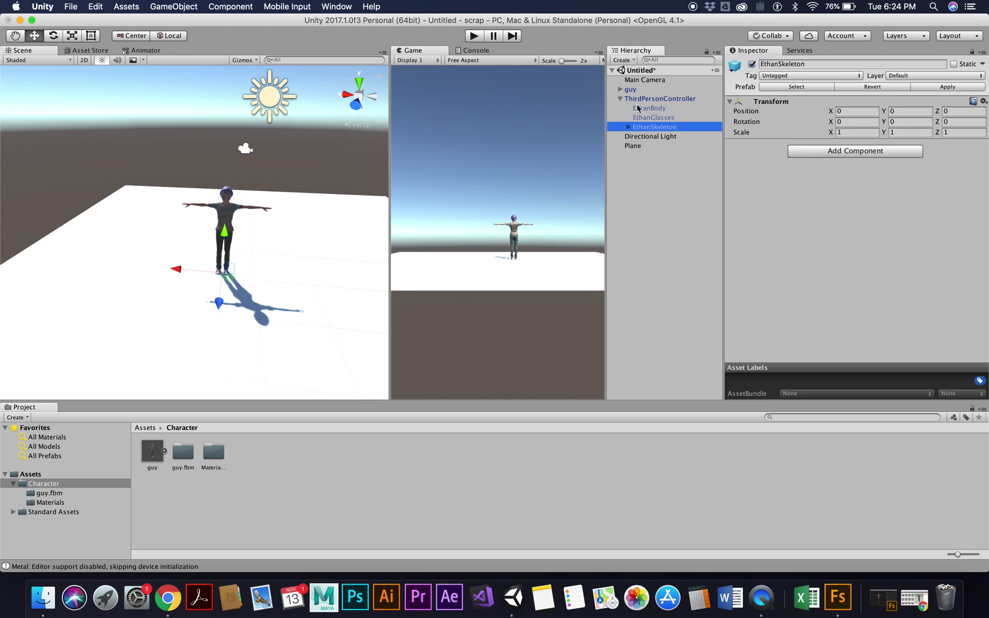
click(753, 64)
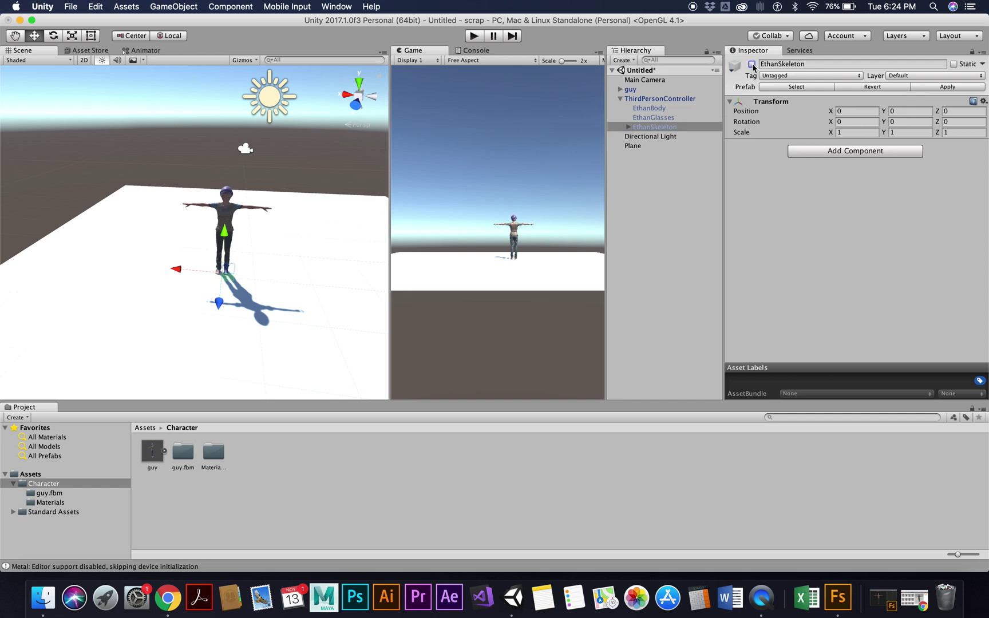
click(650, 109)
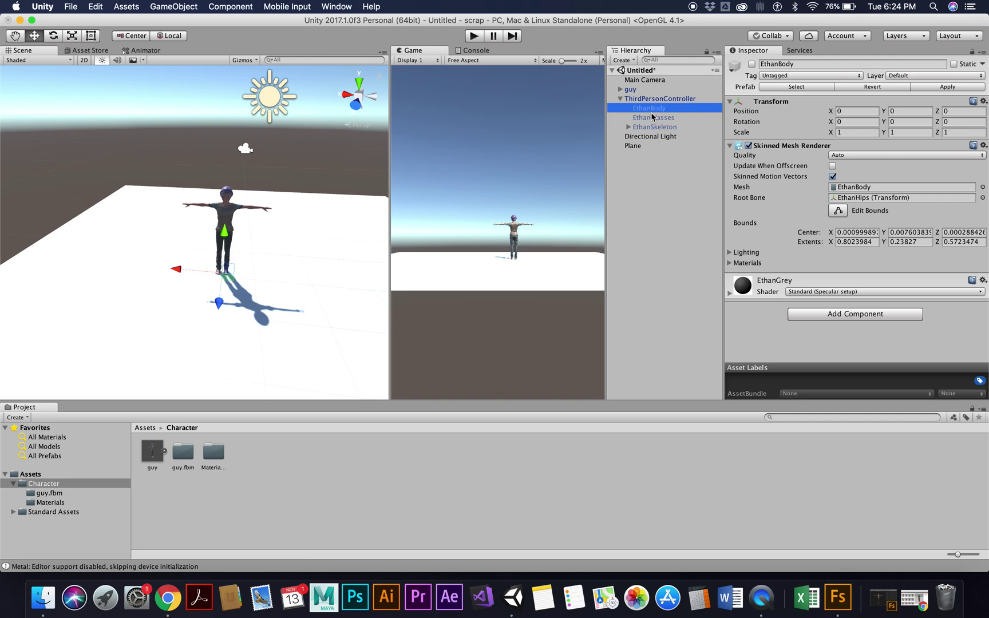
Select ThirdPersonController, zoom the Scene view, and expand guy to show Body through Tops
click(668, 100)
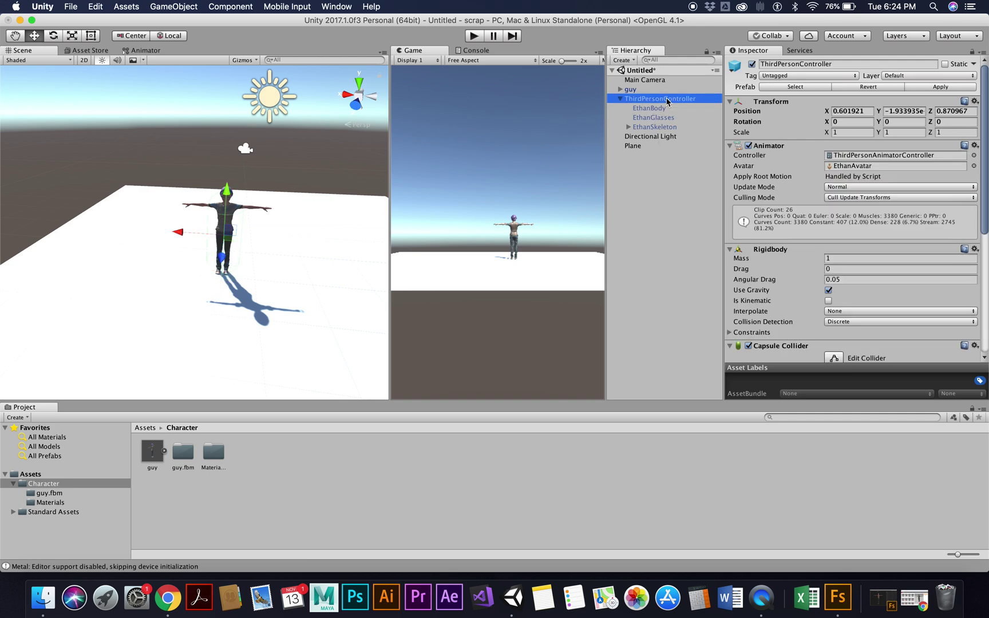
scroll(246, 240, up, 5)
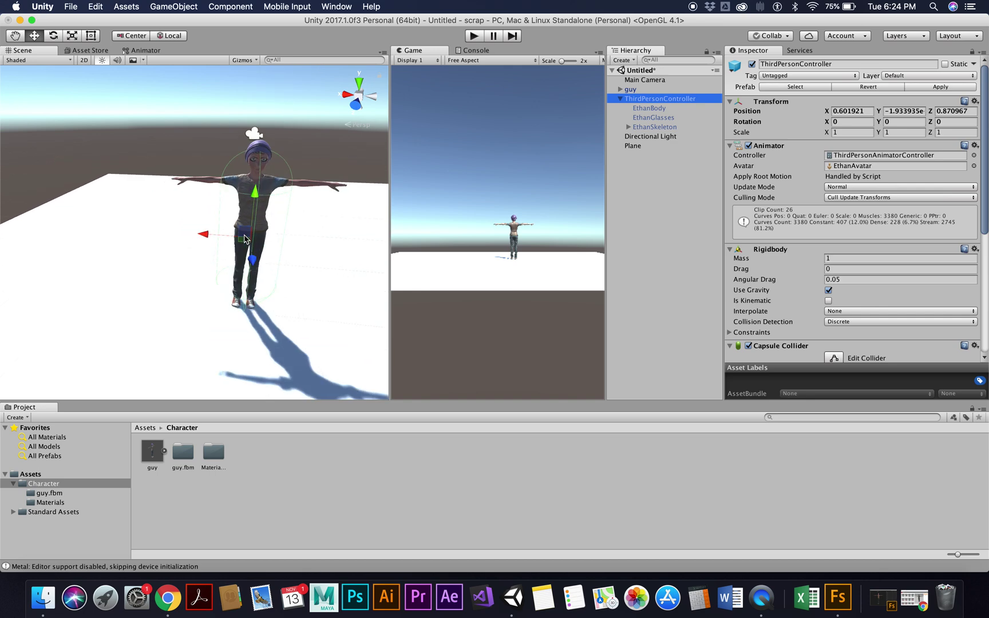
scroll(245, 238, down, 2)
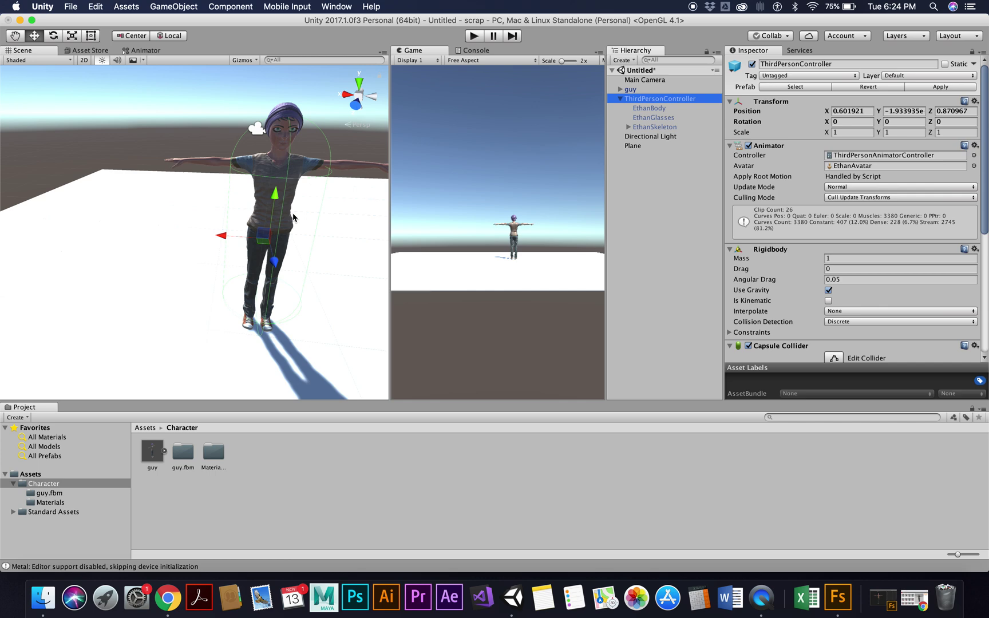
scroll(293, 218, down, 3)
scroll(293, 218, down, 3)
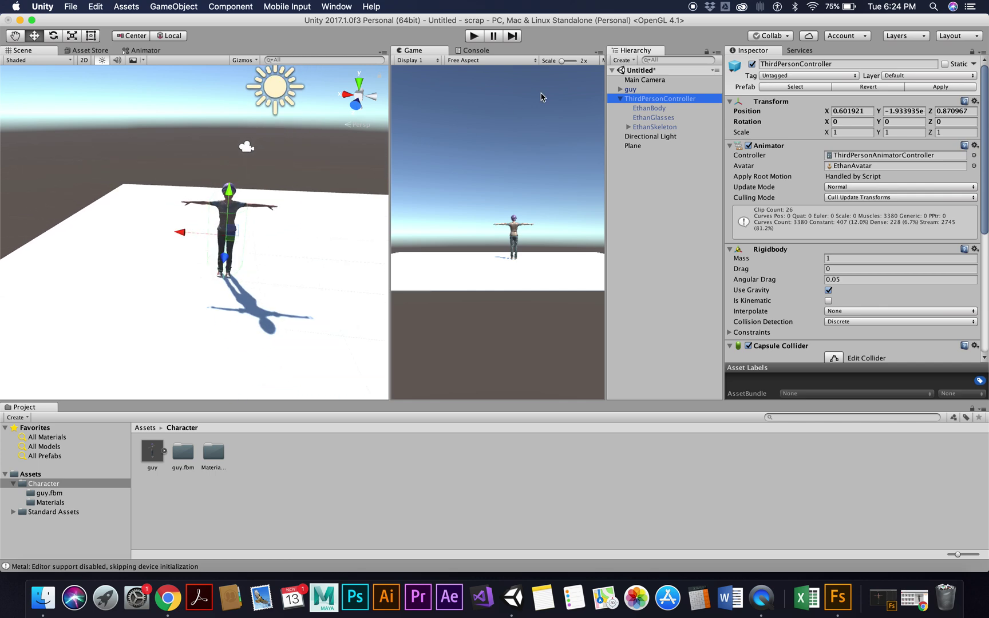
click(620, 90)
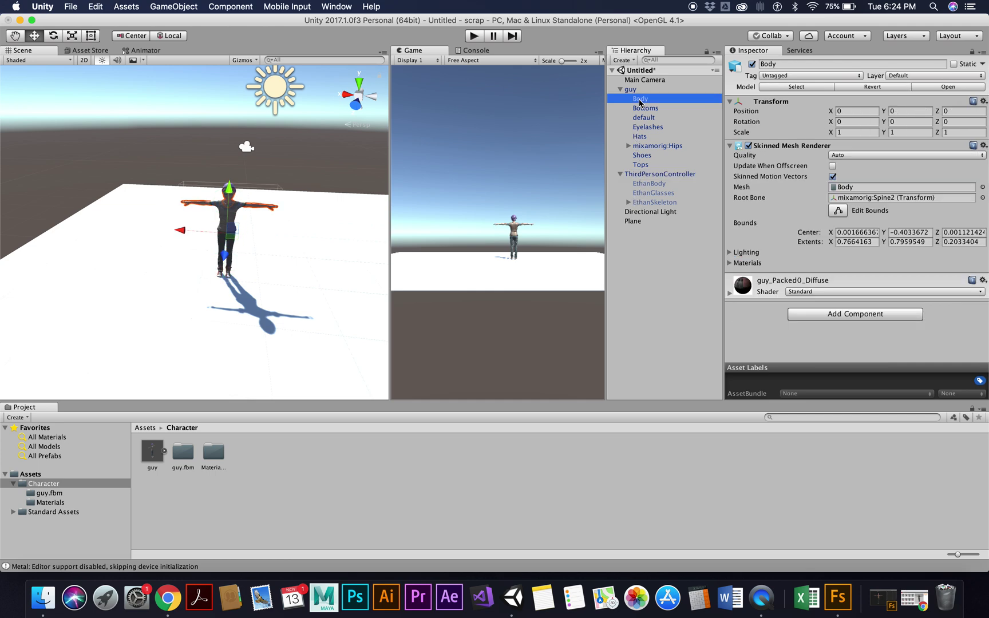
Drag Body through Tops onto ThirdPersonController and confirm breaking the prefab instance
shift+click(640, 166)
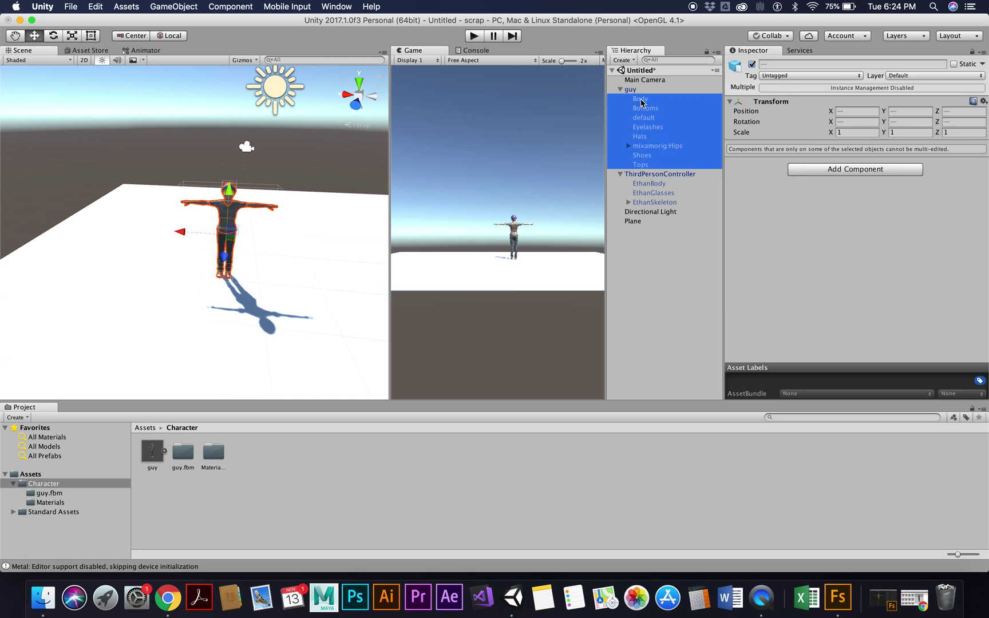
drag(641, 102, 642, 175)
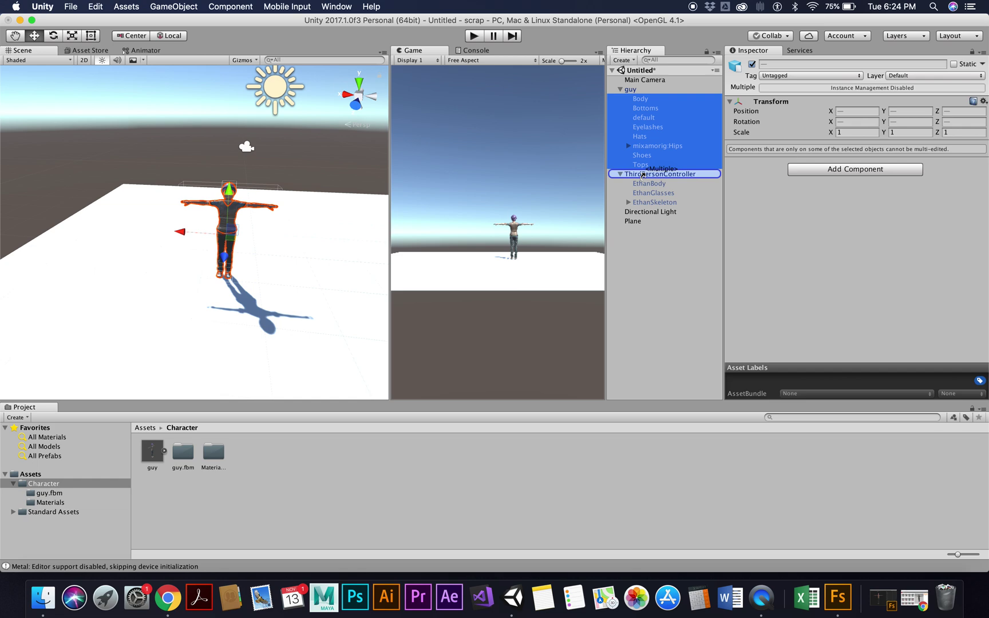
drag(642, 176, 643, 176)
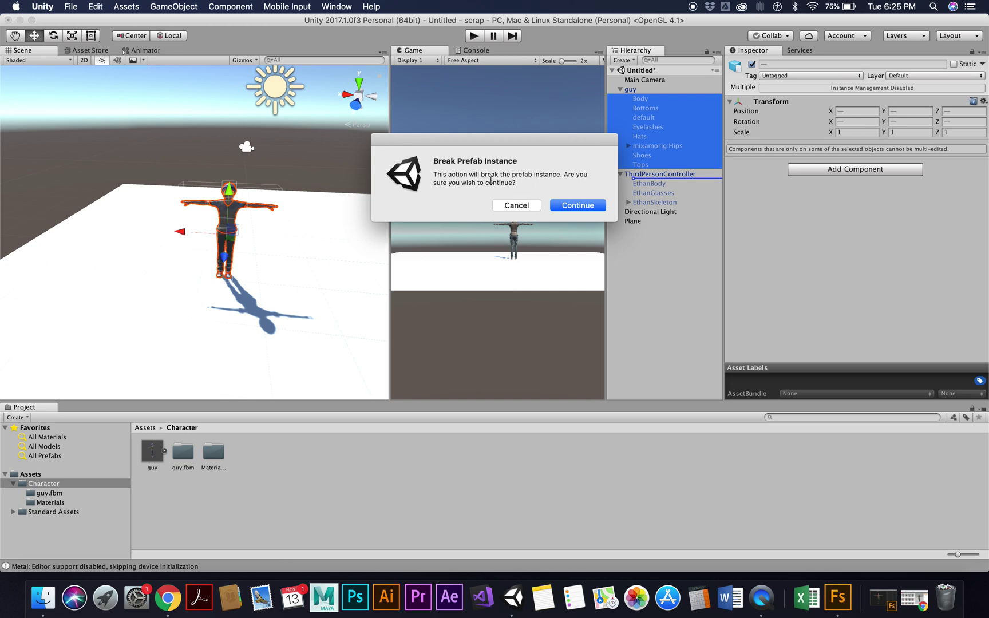
click(569, 206)
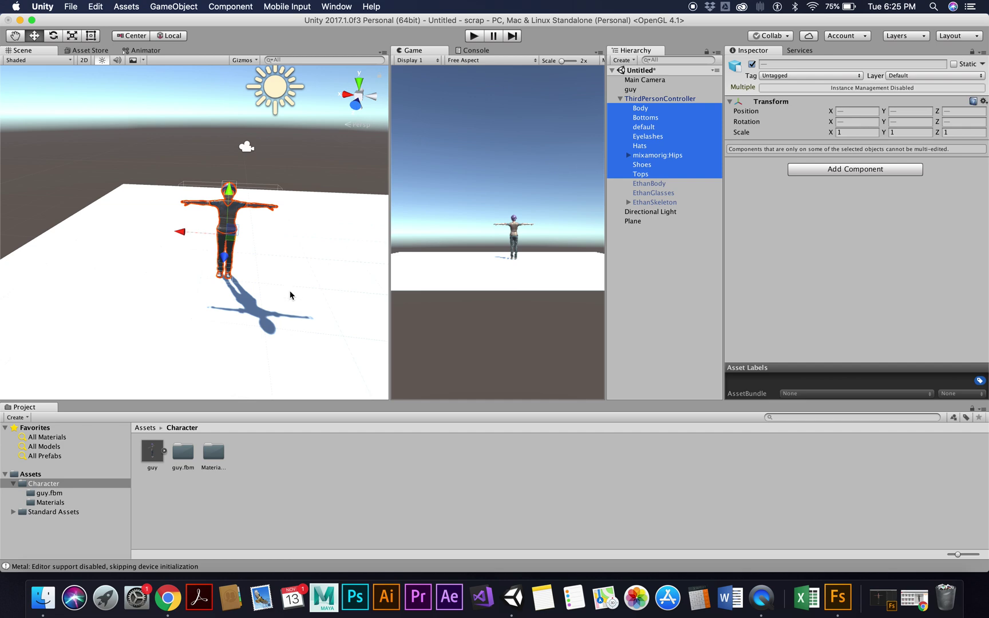
click(279, 314)
click(630, 90)
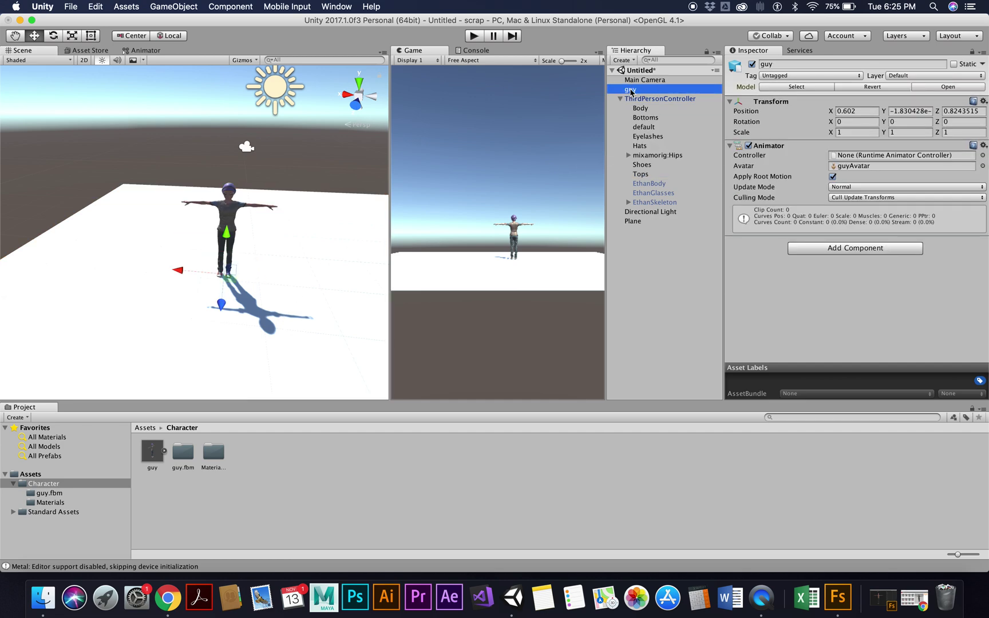
Delete the empty guy object and review ThirdPersonController's Inspector components
right_click(631, 92)
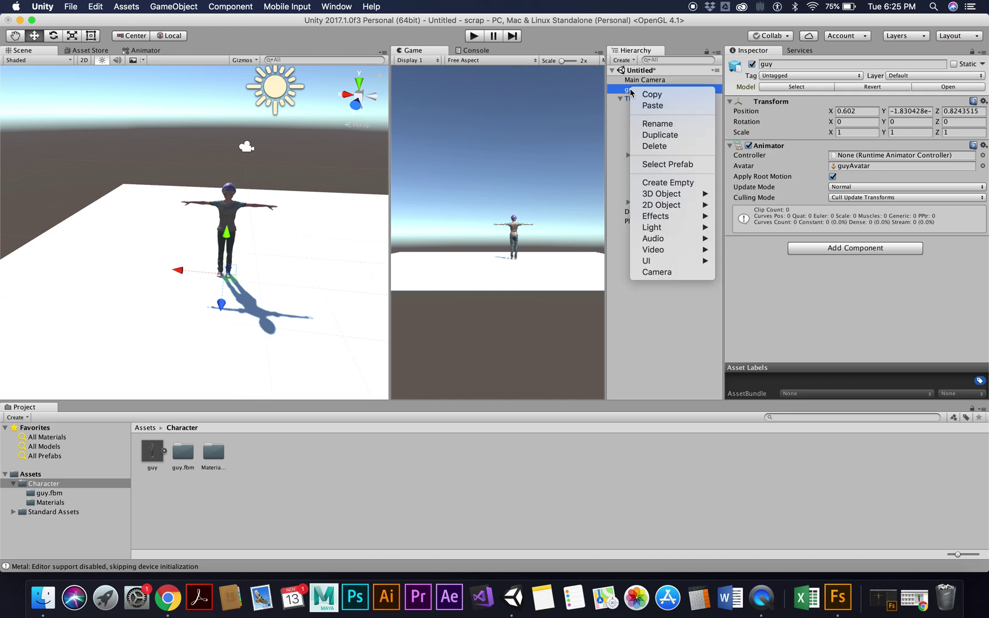
click(651, 146)
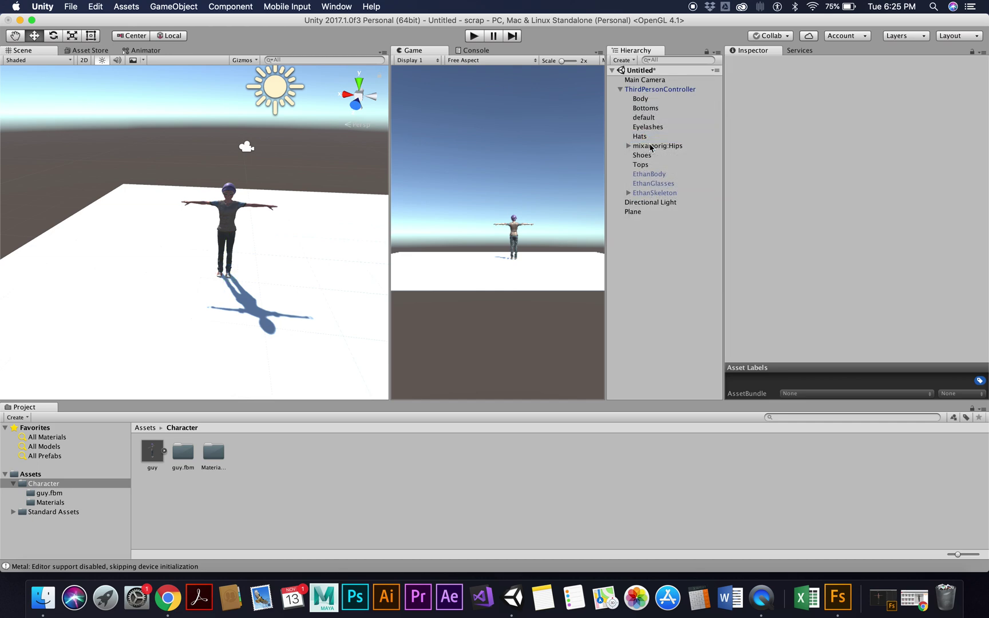
click(662, 89)
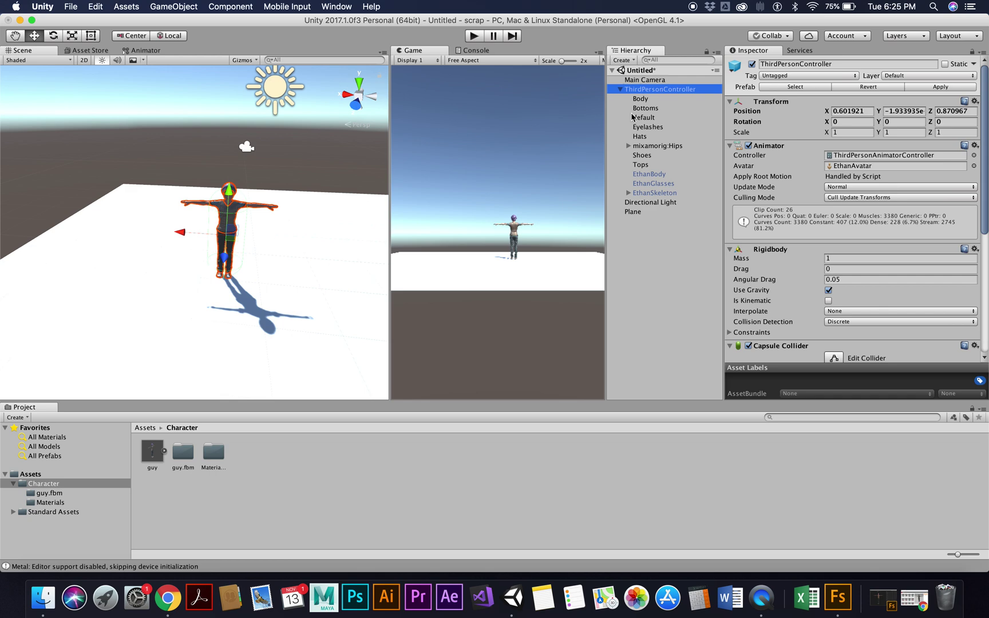
scroll(859, 222, down, 10)
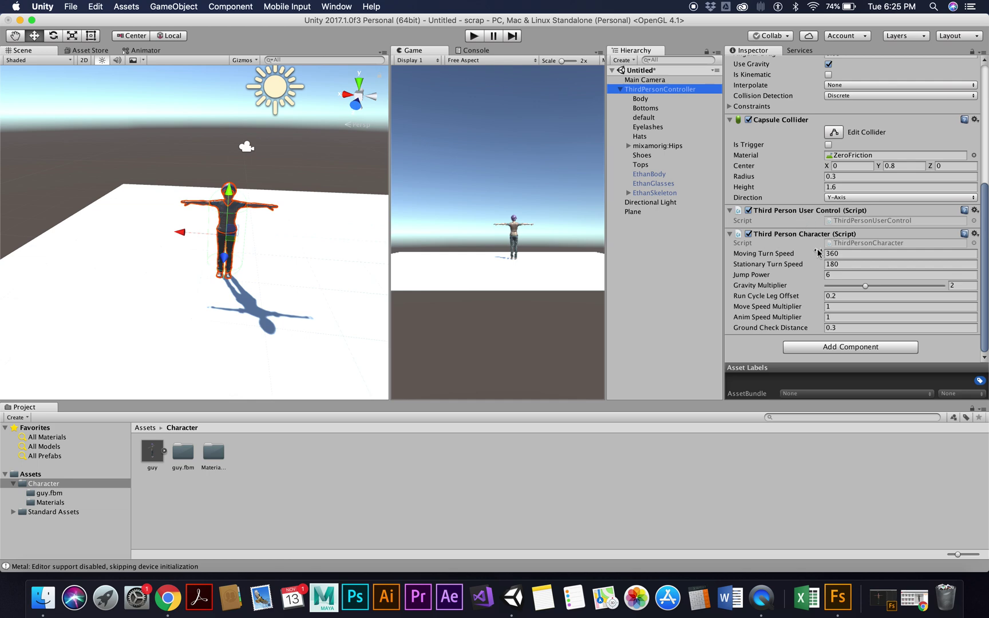
scroll(819, 252, up, 10)
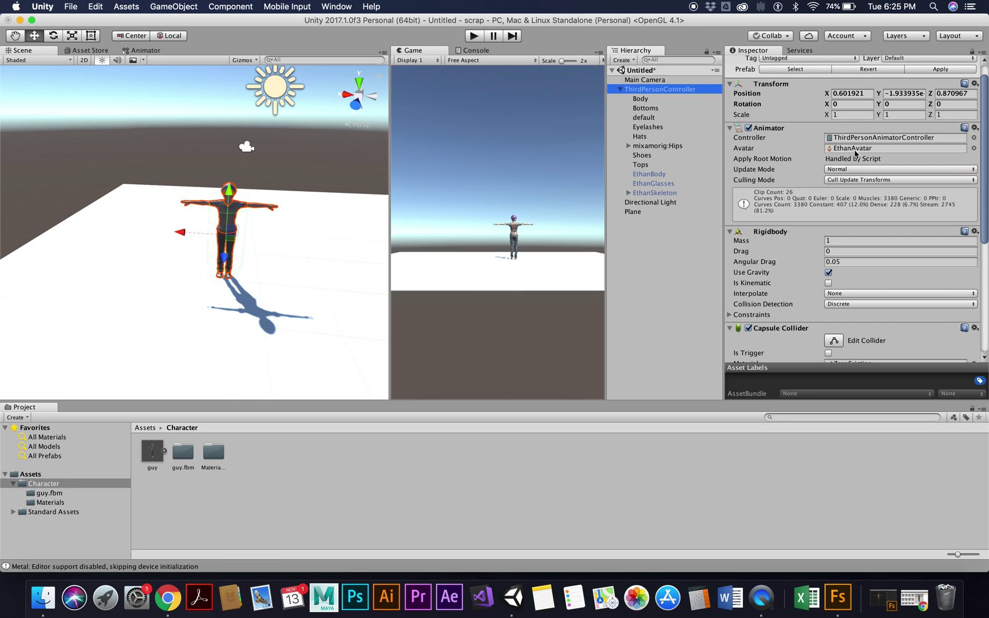
Pick guyAvatar for the Animator's Avatar field with the object picker
click(974, 148)
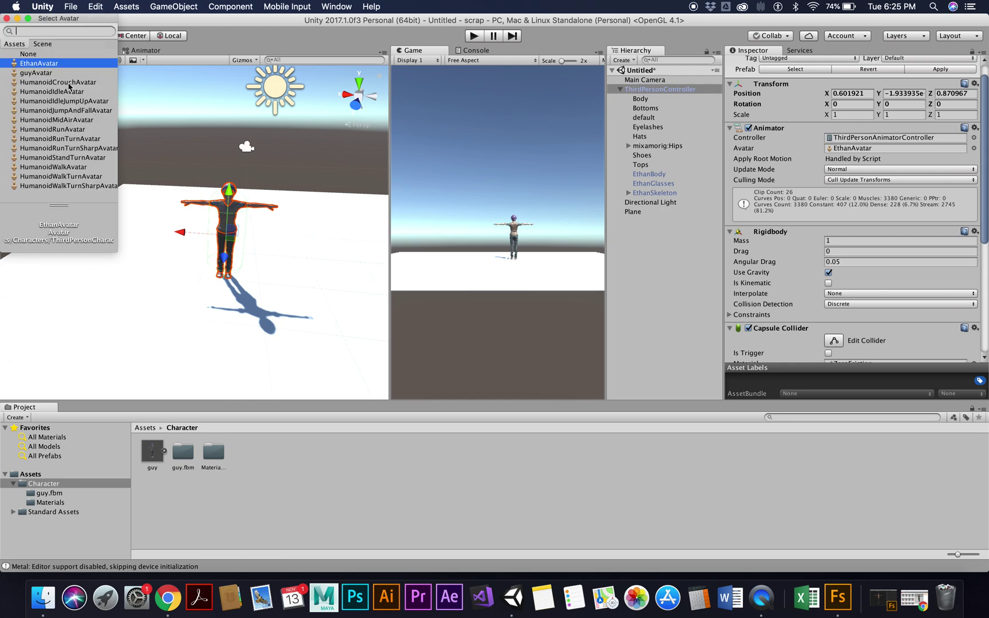
click(37, 73)
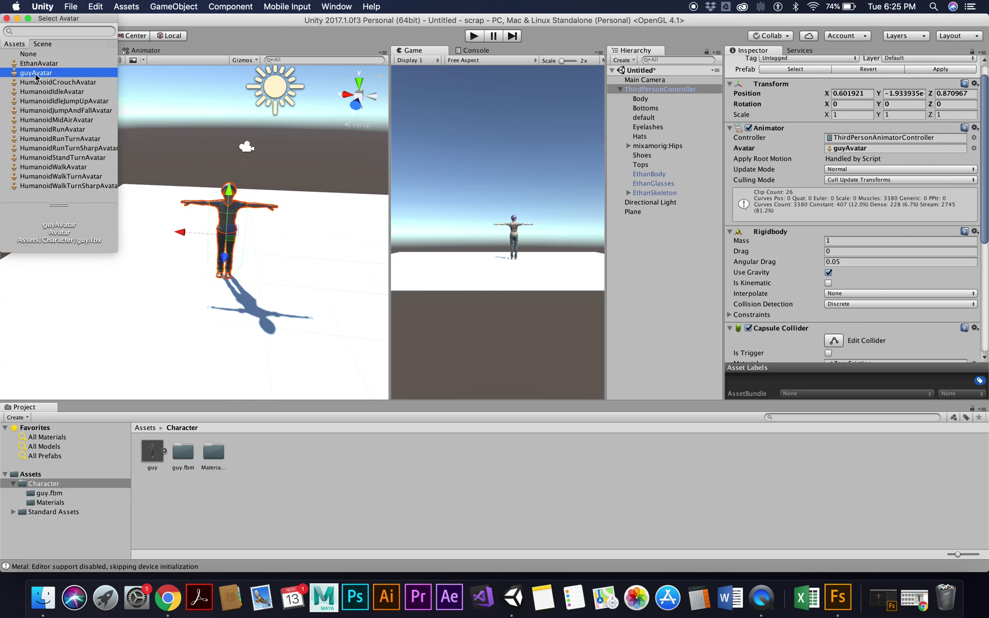
click(165, 451)
click(165, 451)
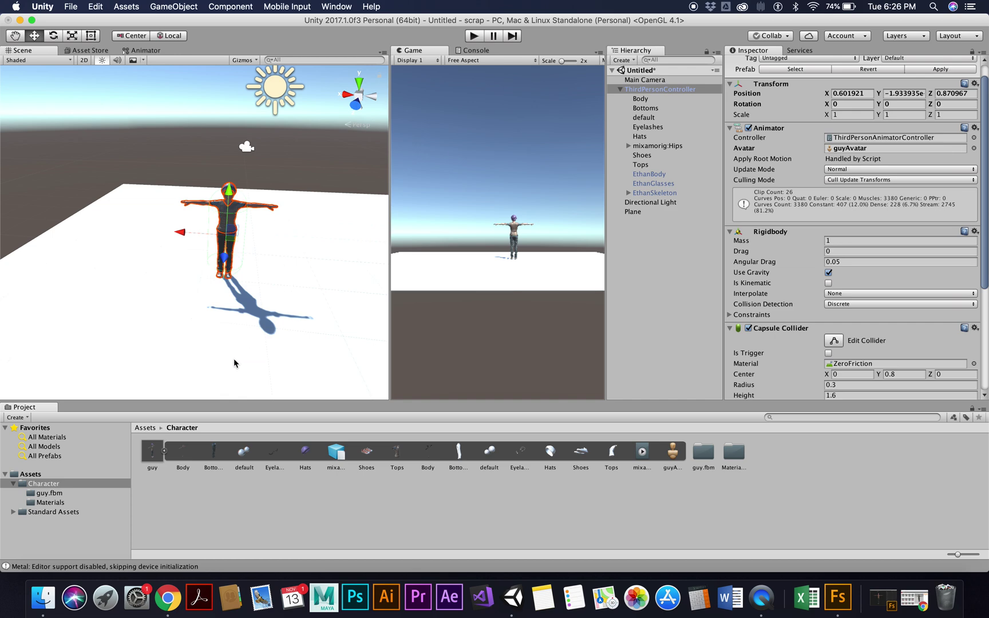
click(165, 452)
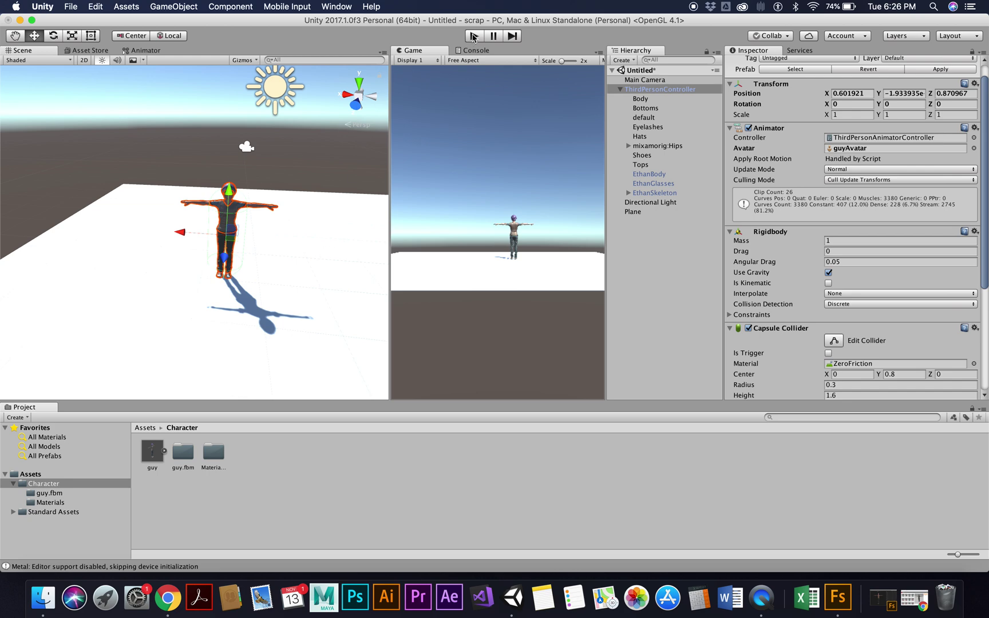
Play the scene and walk the character around the plane with WASD
click(473, 36)
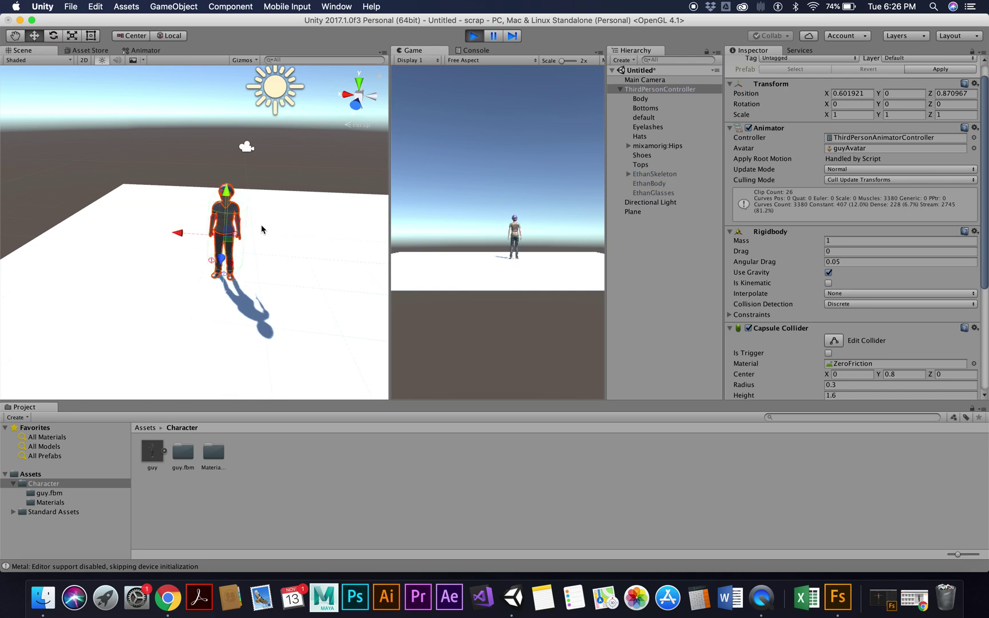
key(w)
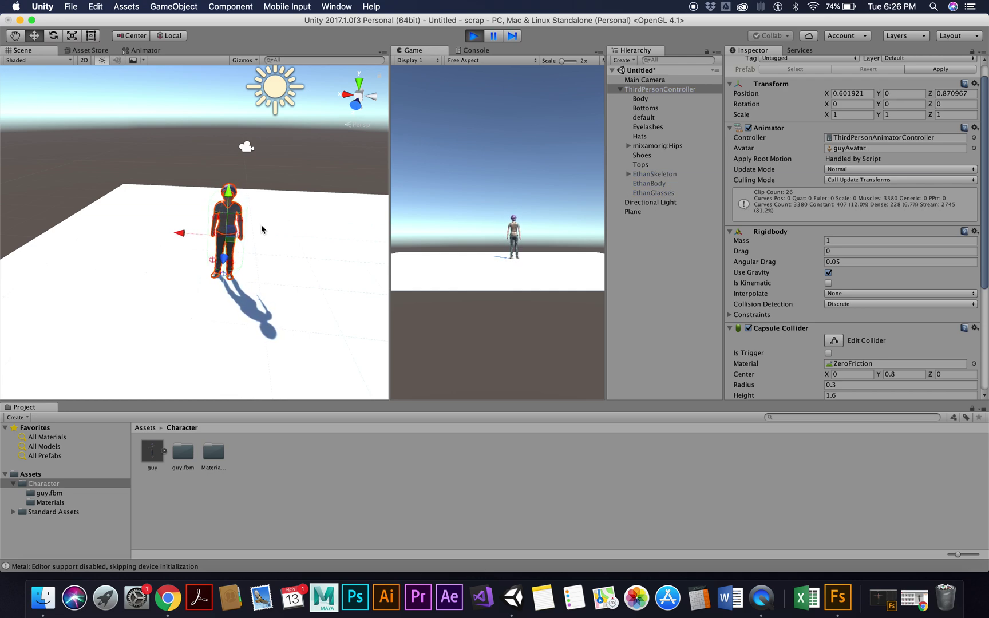
key(d)
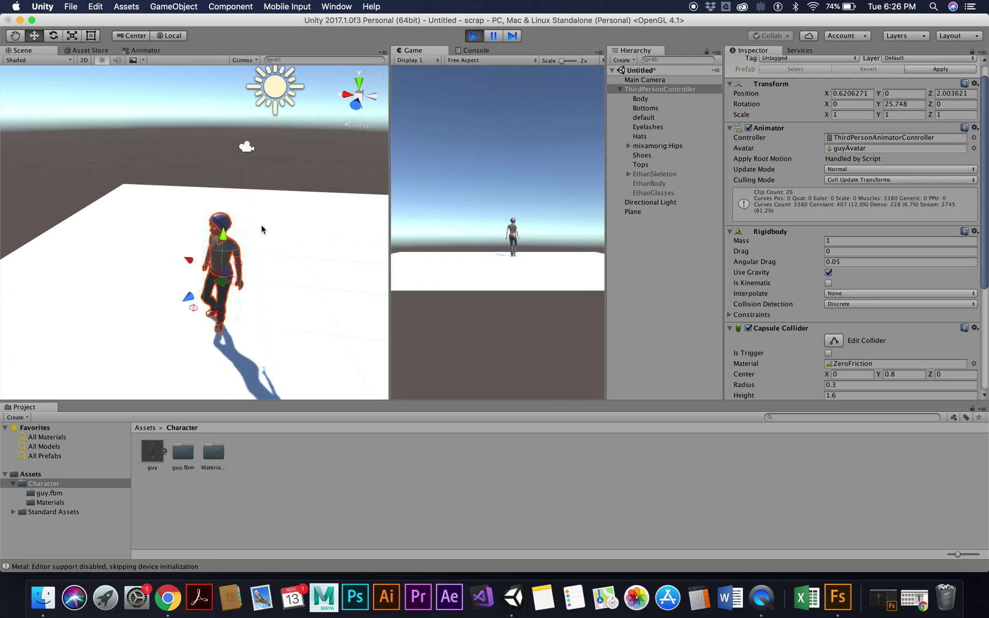
key(a)
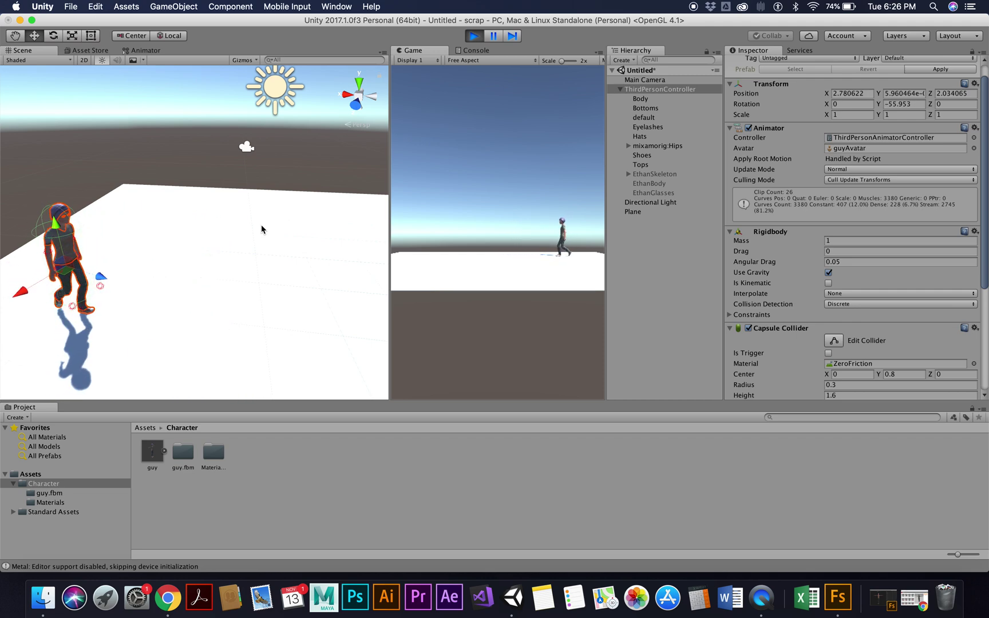
key(w)
key(s)
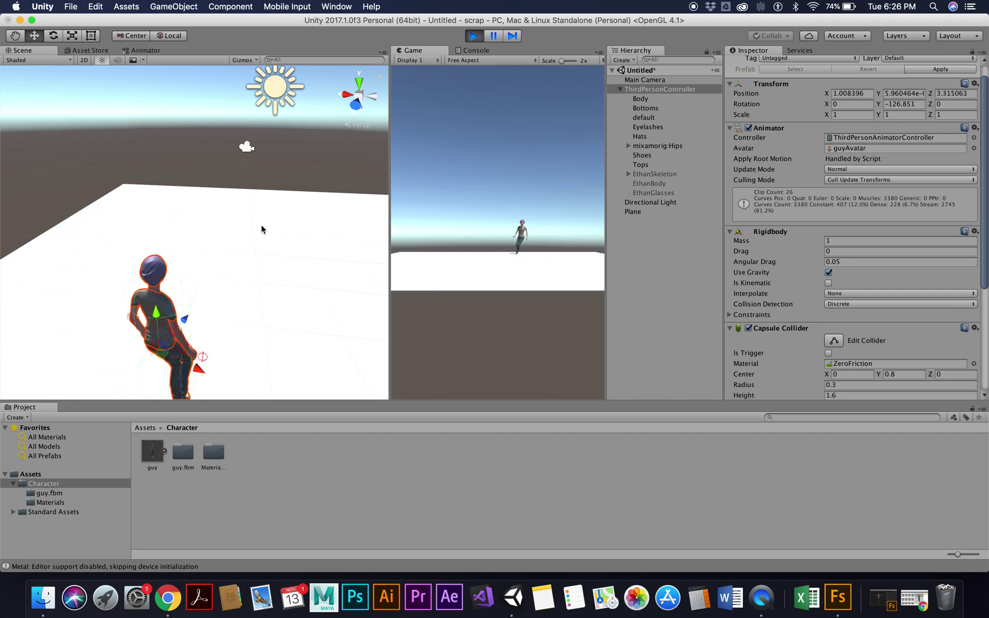
key(d)
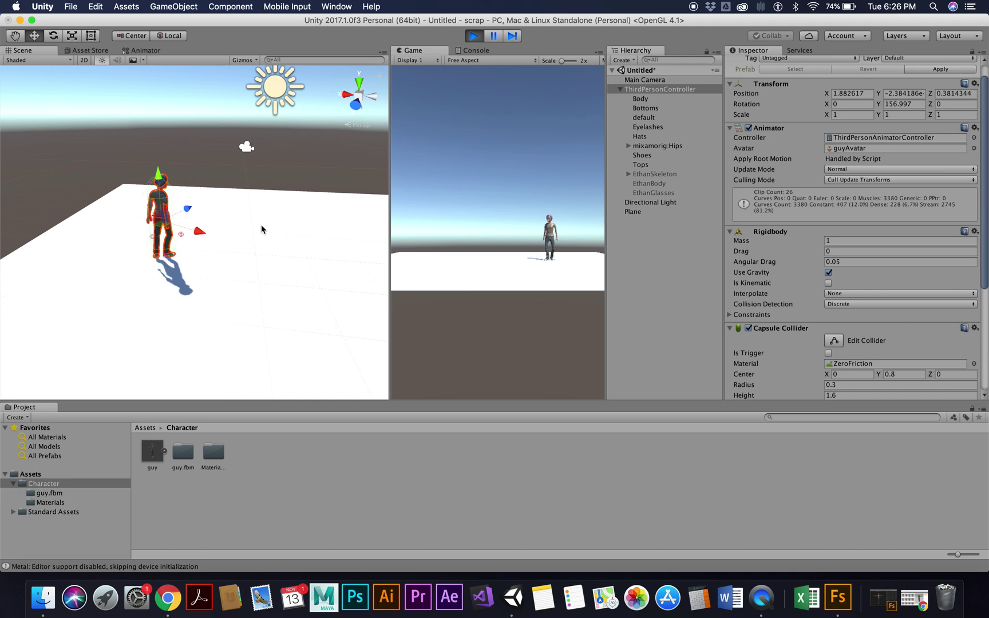
key(a)
key(a)
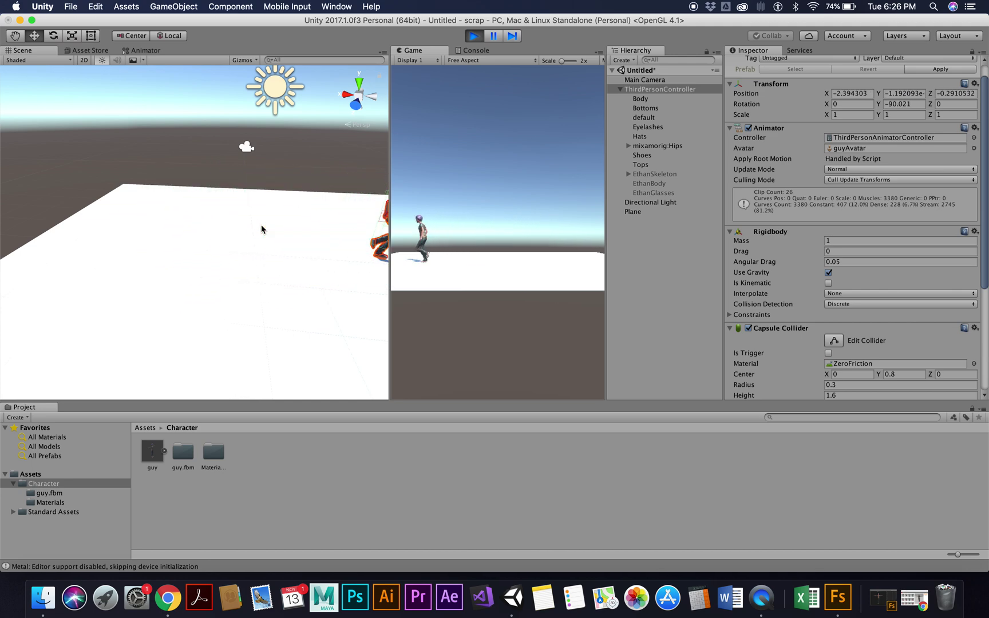
key(w)
key(d)
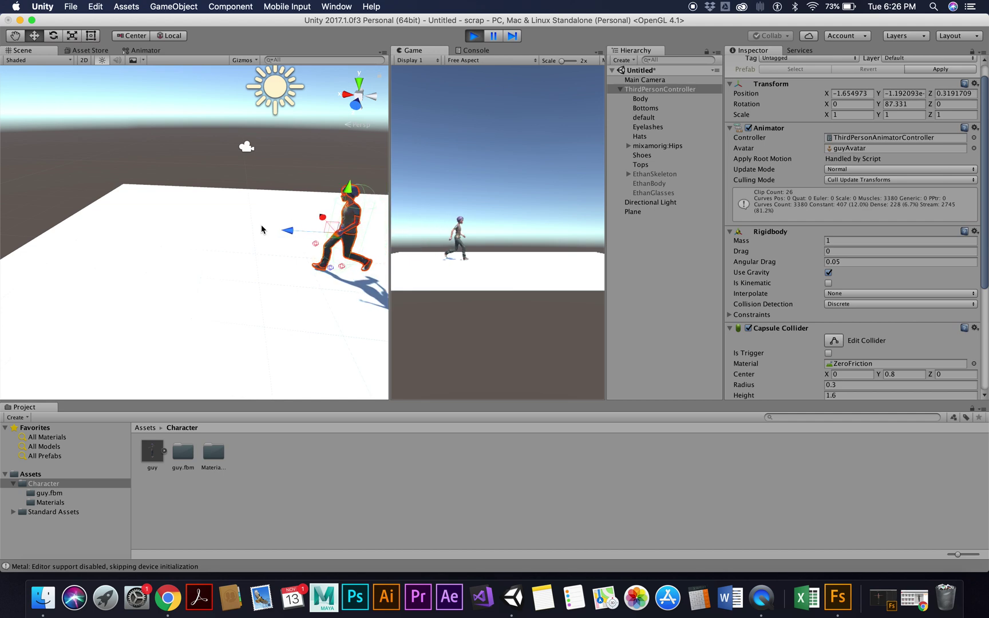
key(w)
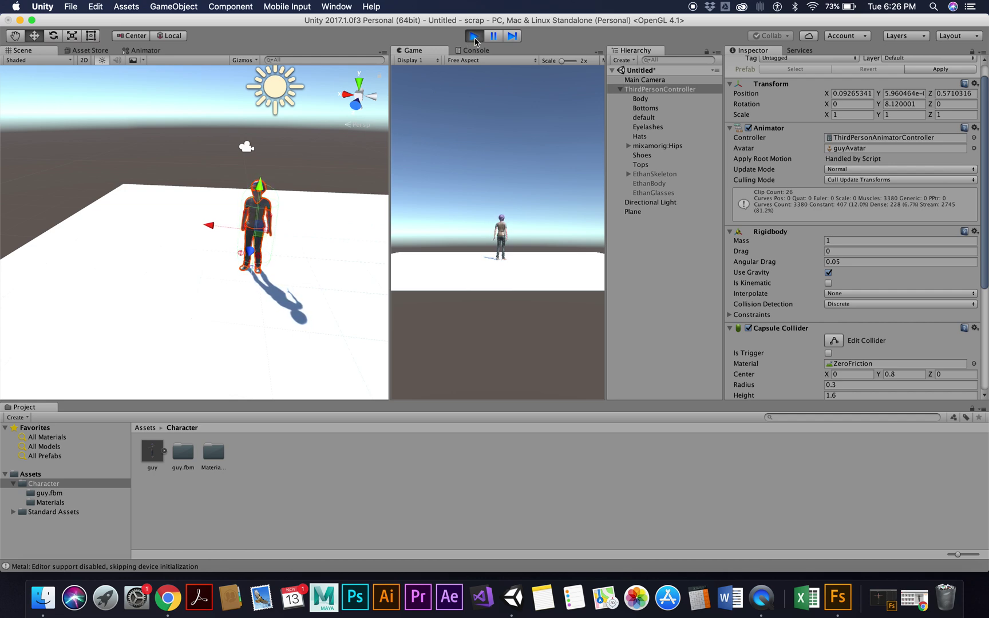
Make the character jump, crouch and crouch-walk left, then stop playing
key(space)
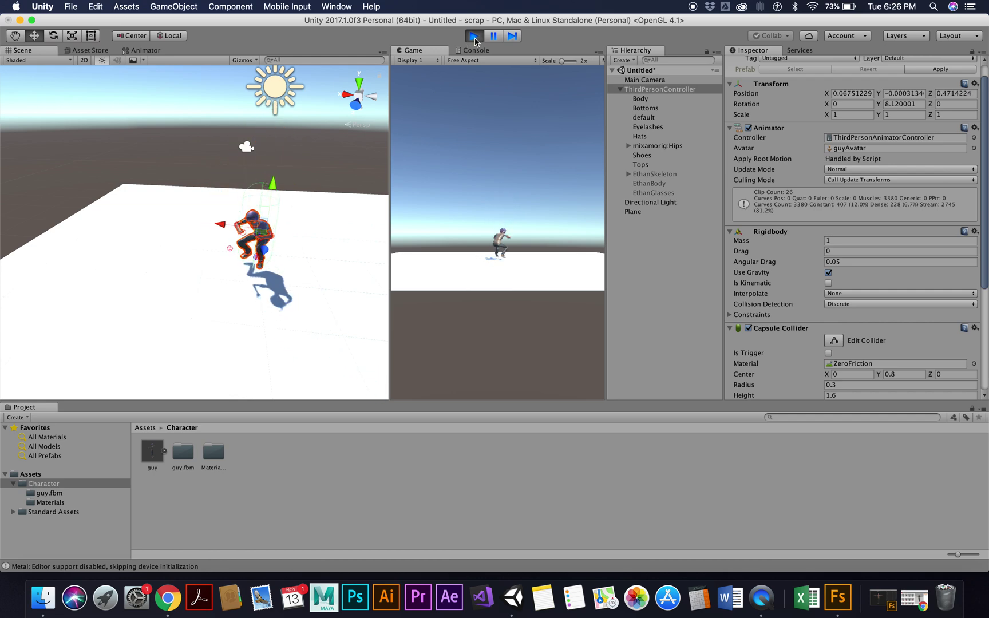
key(c)
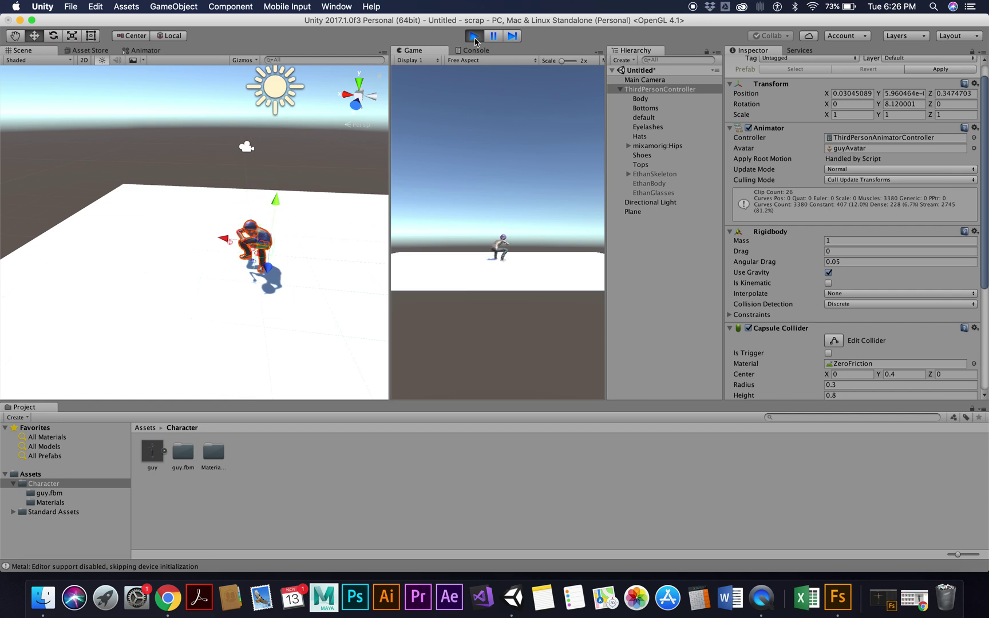
key(a)
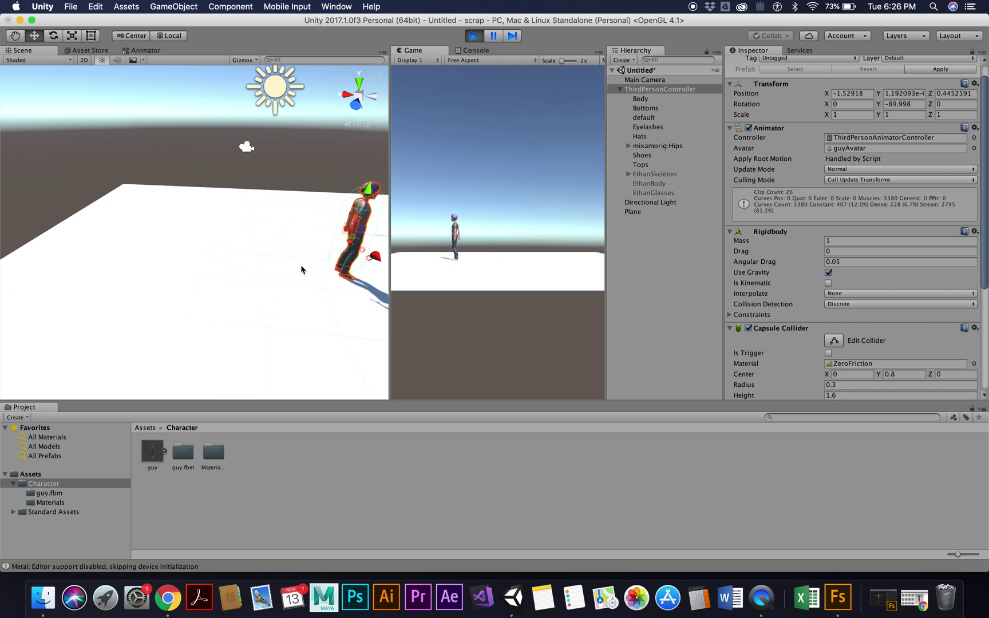
key(super+p)
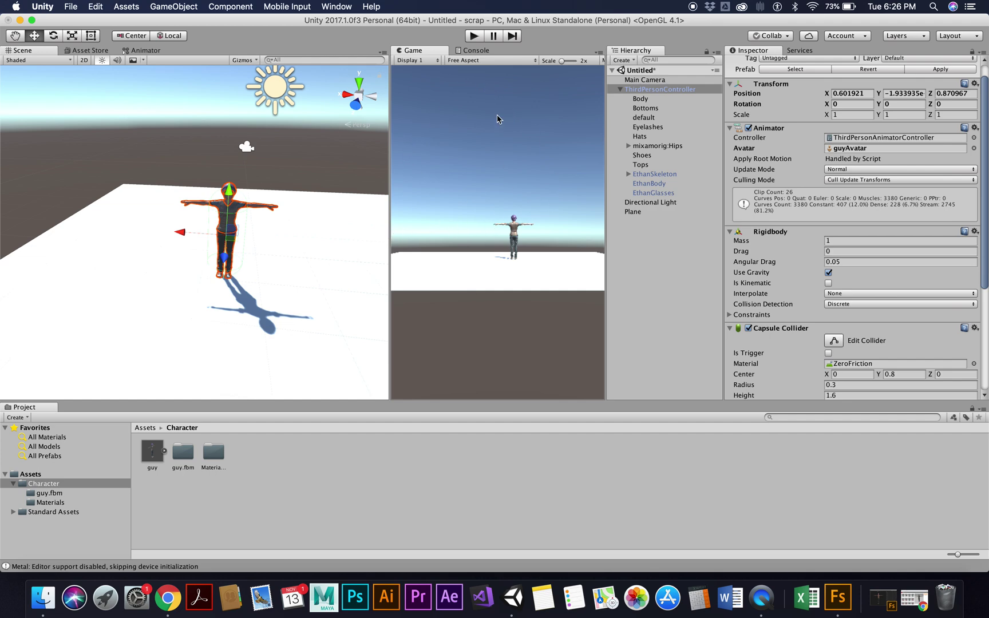
Select Main Camera and orbit the Scene view to look from behind the character
click(649, 81)
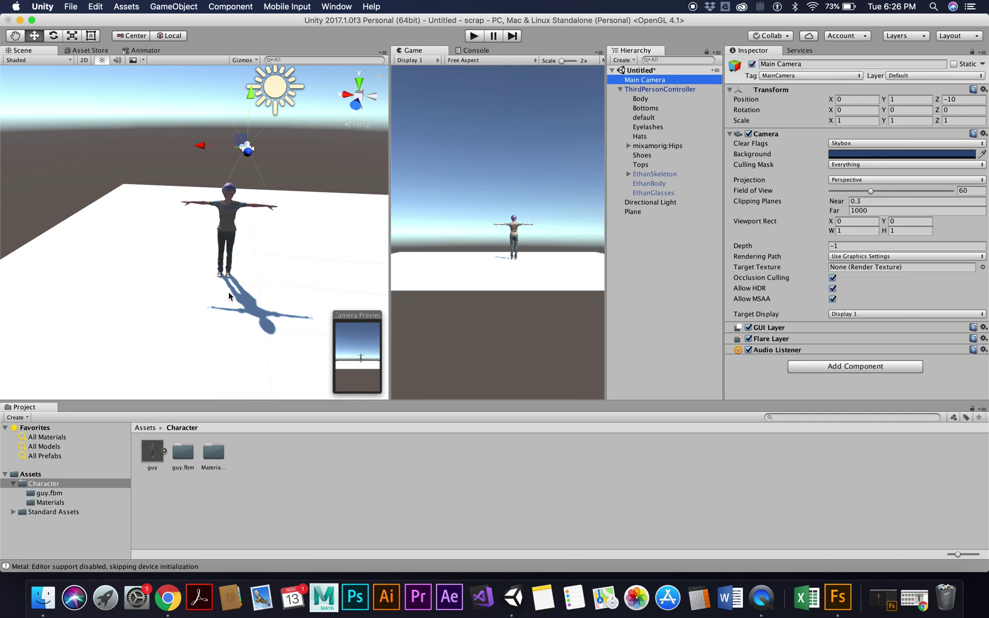
alt+drag(230, 296, 363, 315)
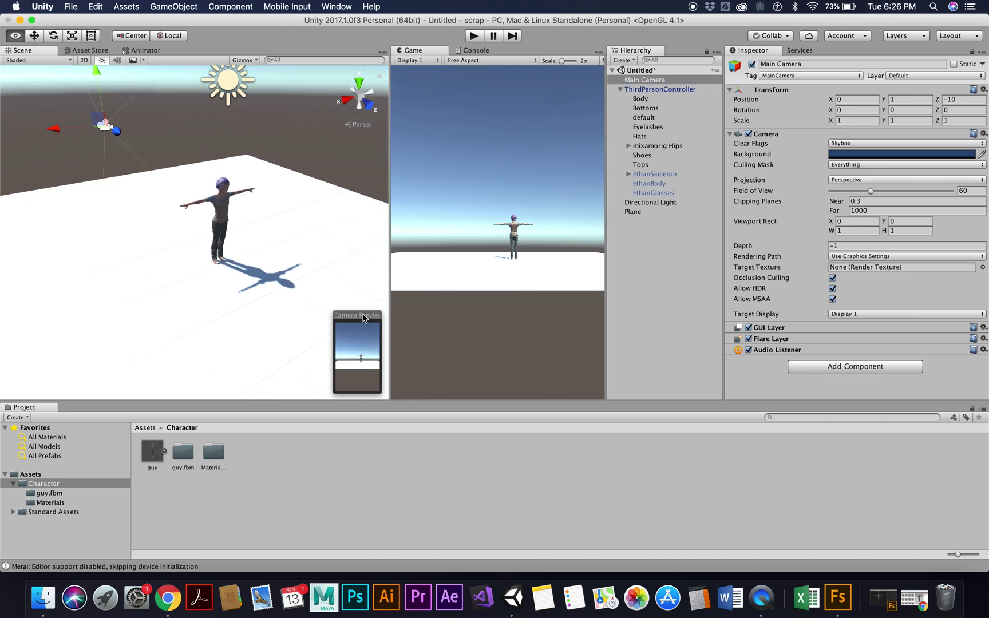
alt+drag(155, 269, 339, 229)
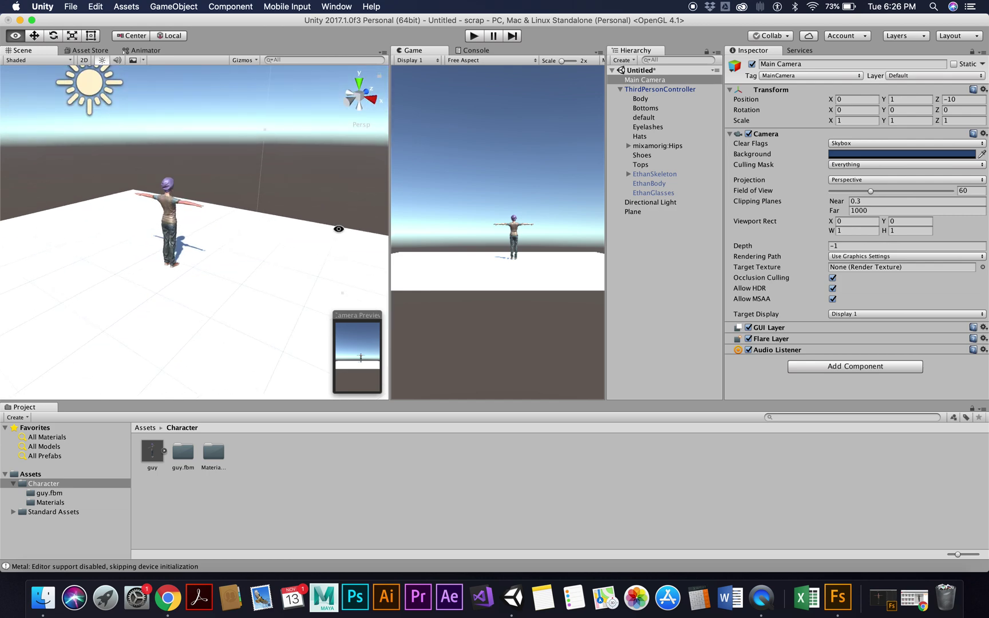
alt+drag(184, 276, 300, 278)
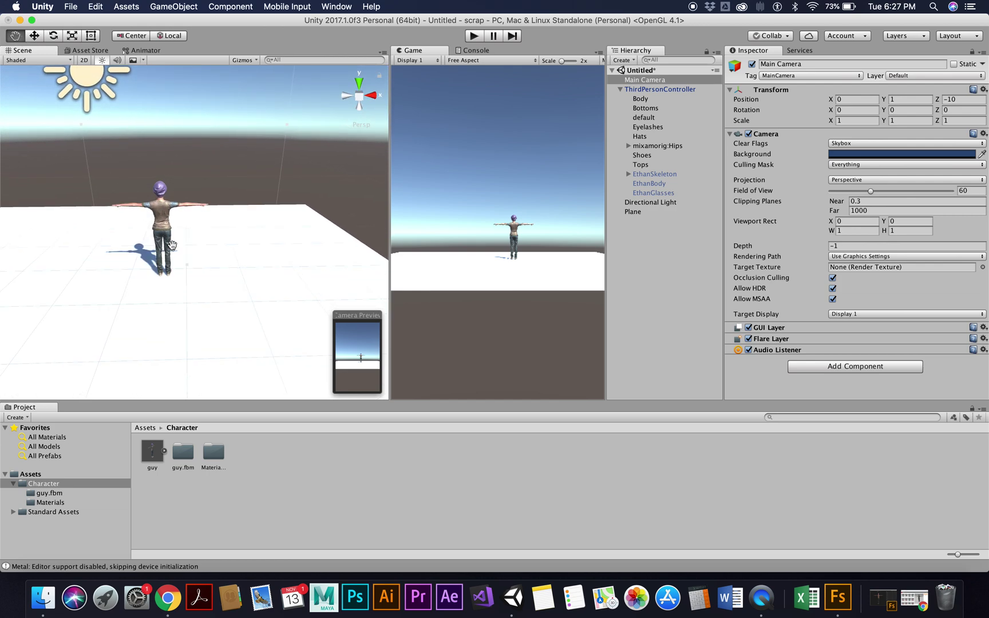
drag(172, 245, 187, 286)
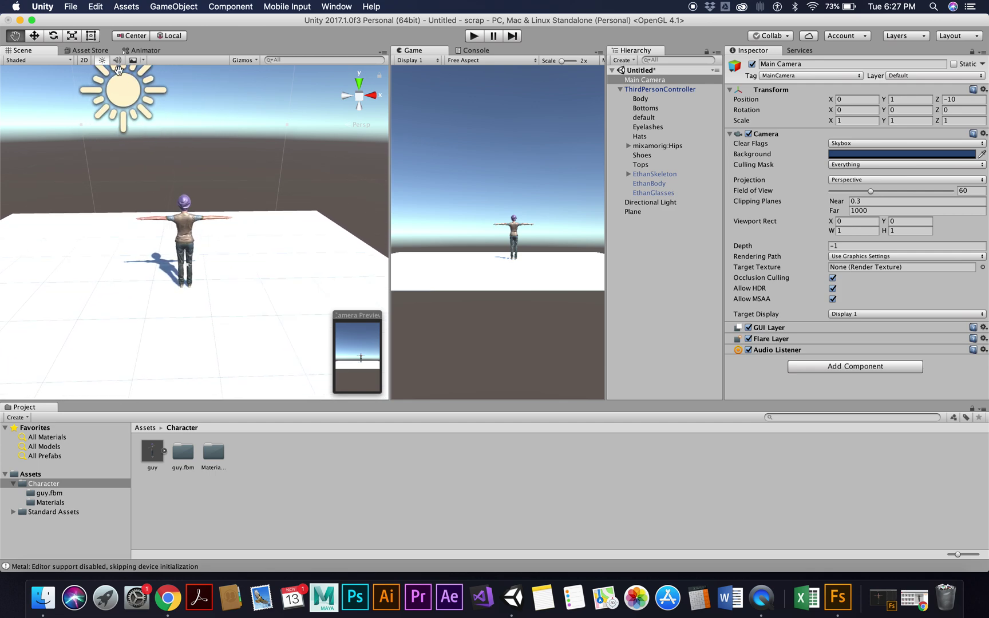
mouse_move(240, 281)
alt+mouse_down()
mouse_move(235, 288)
mouse_move(240, 271)
alt+mouse_up()
Pan and zoom the Scene view to centre the character, then reselect Main Camera
scroll(233, 270, up, 5)
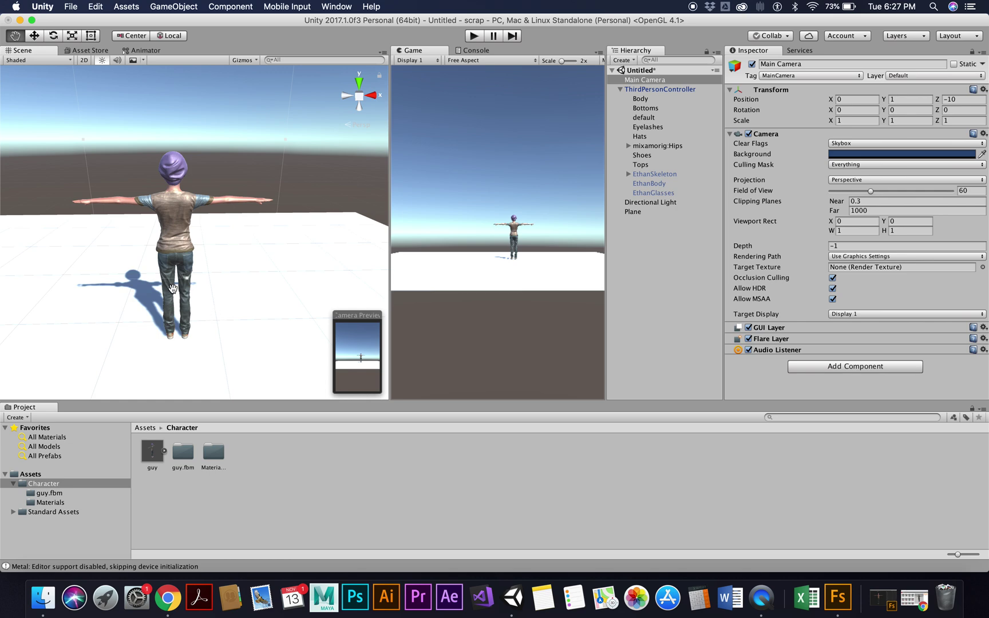
drag(170, 289, 200, 288)
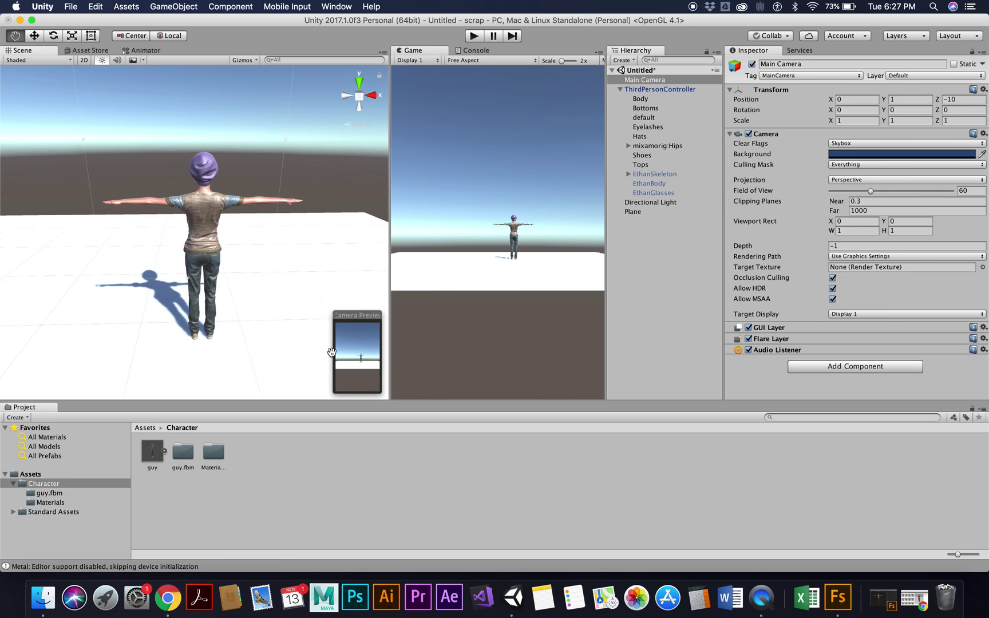
scroll(275, 341, up, 4)
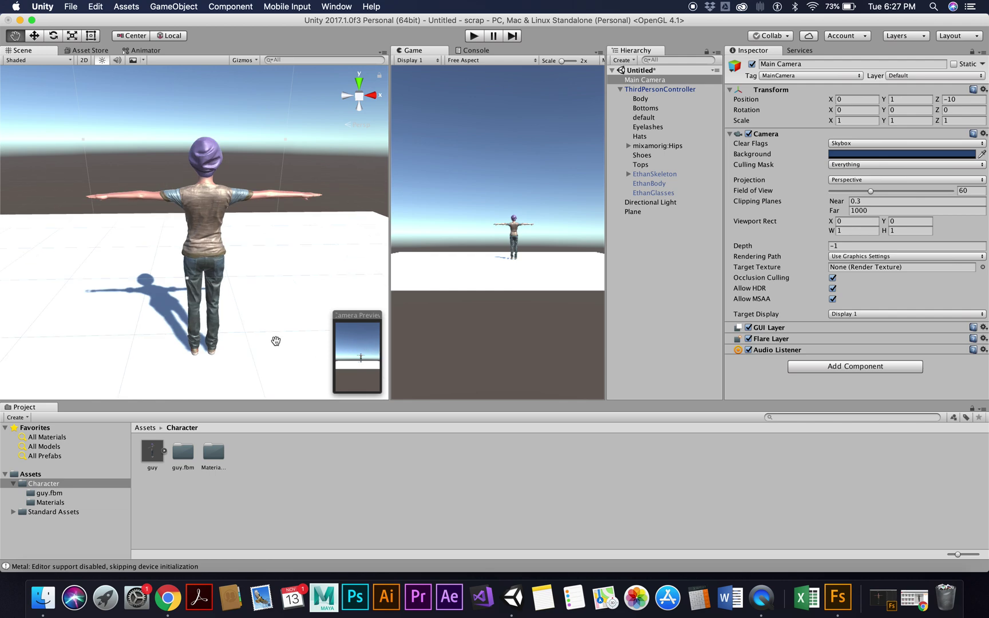
scroll(276, 341, up, 3)
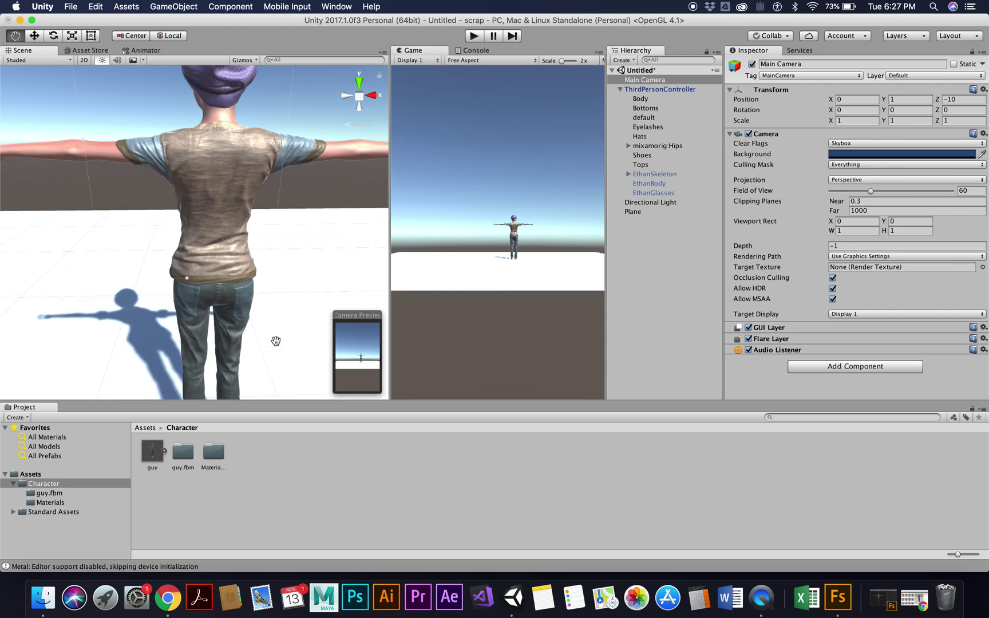
scroll(276, 341, down, 6)
scroll(276, 341, up, 1)
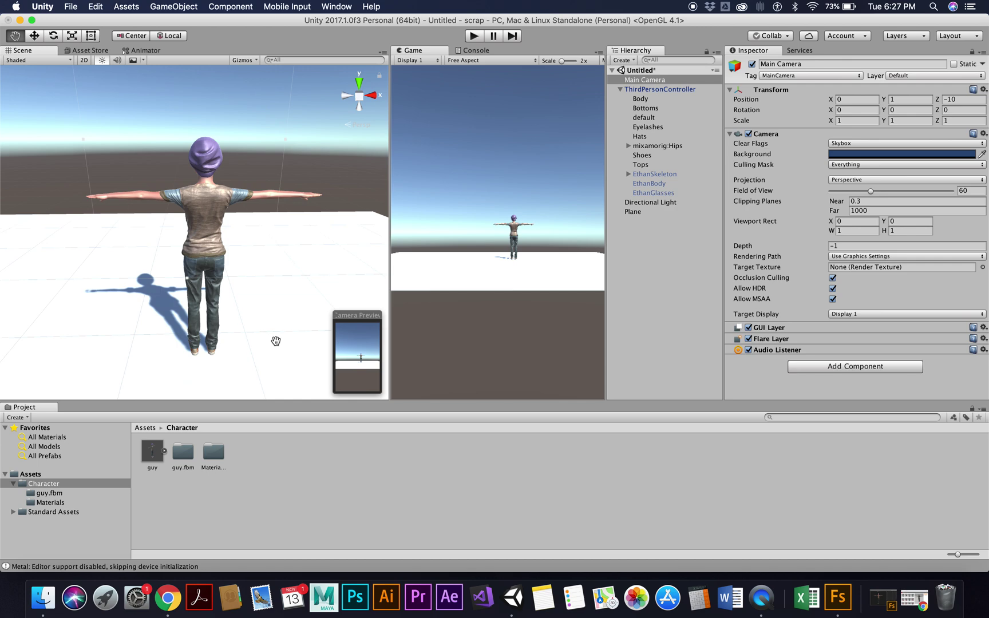
click(645, 81)
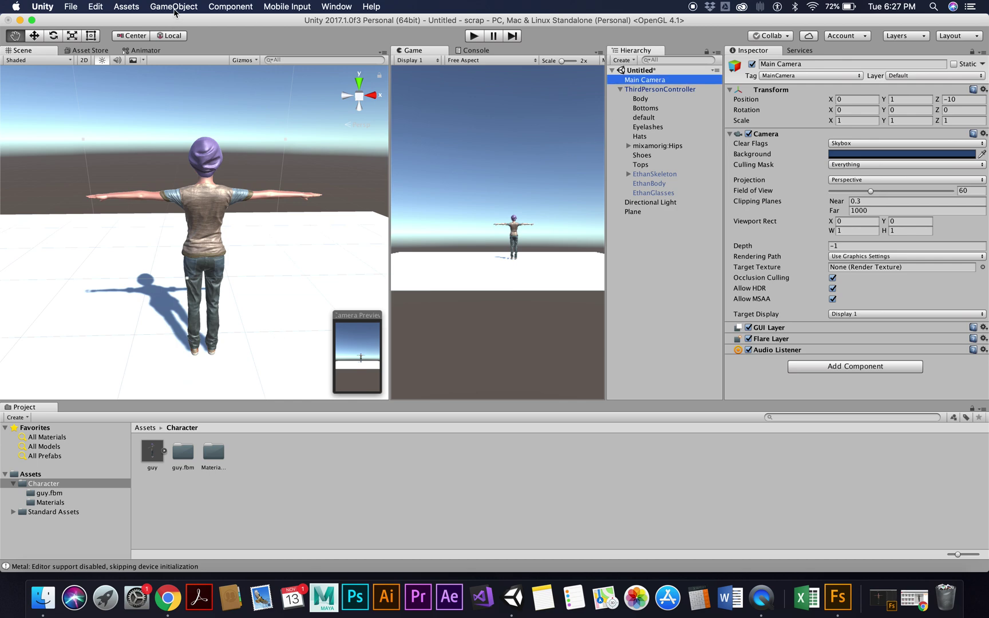
Align Main Camera with the view, parent it to ThirdPersonController, and widen the Game view
click(175, 10)
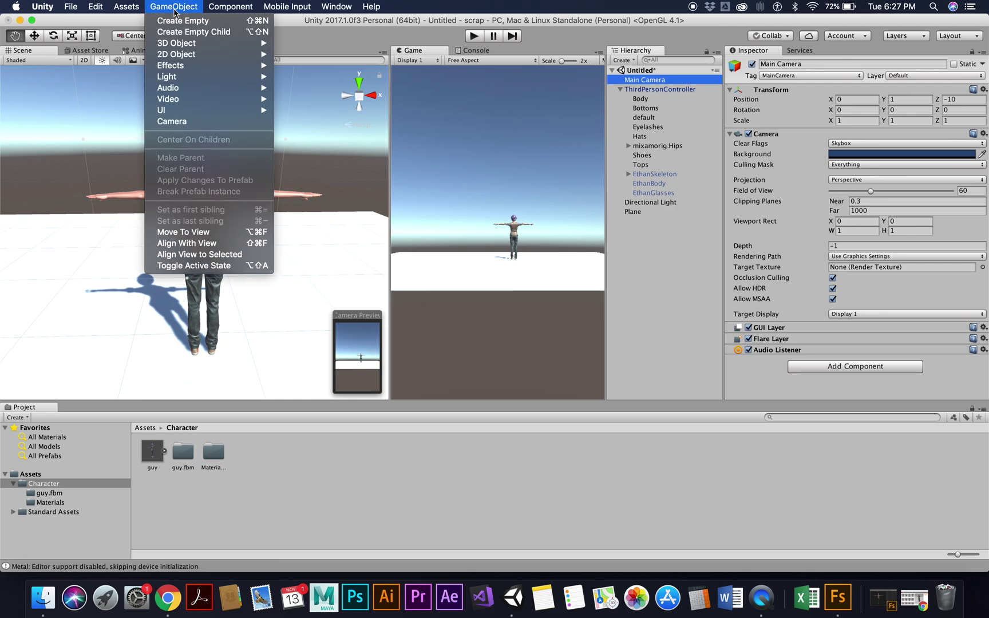
click(185, 243)
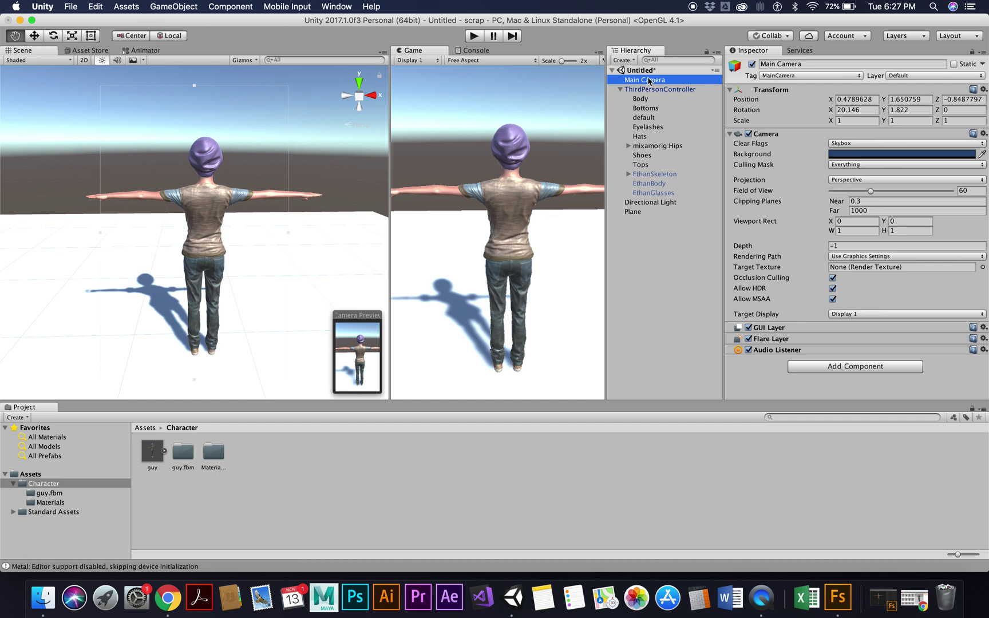
drag(649, 81, 647, 91)
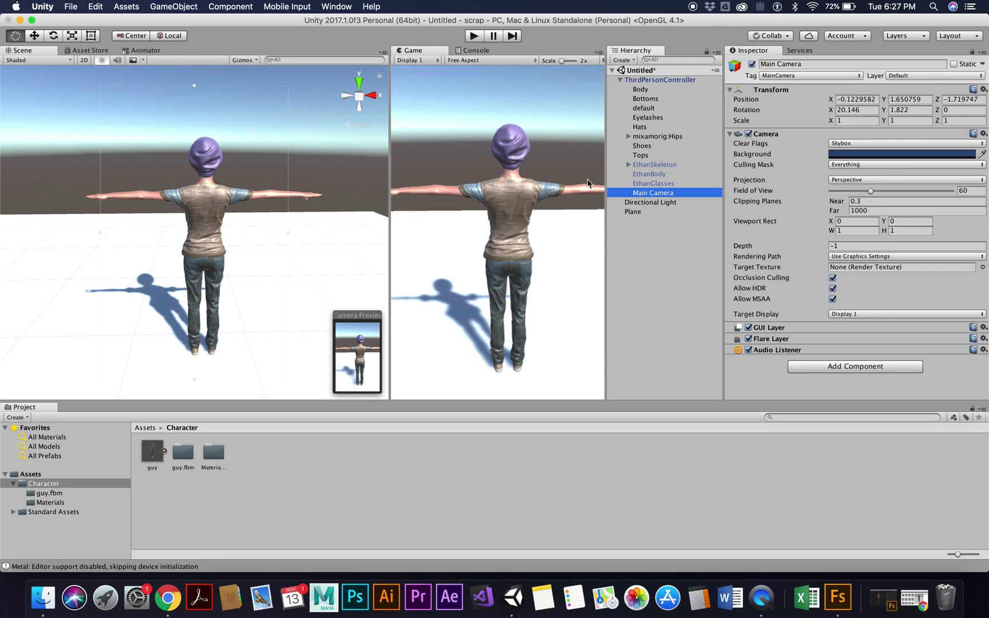
drag(390, 195, 220, 195)
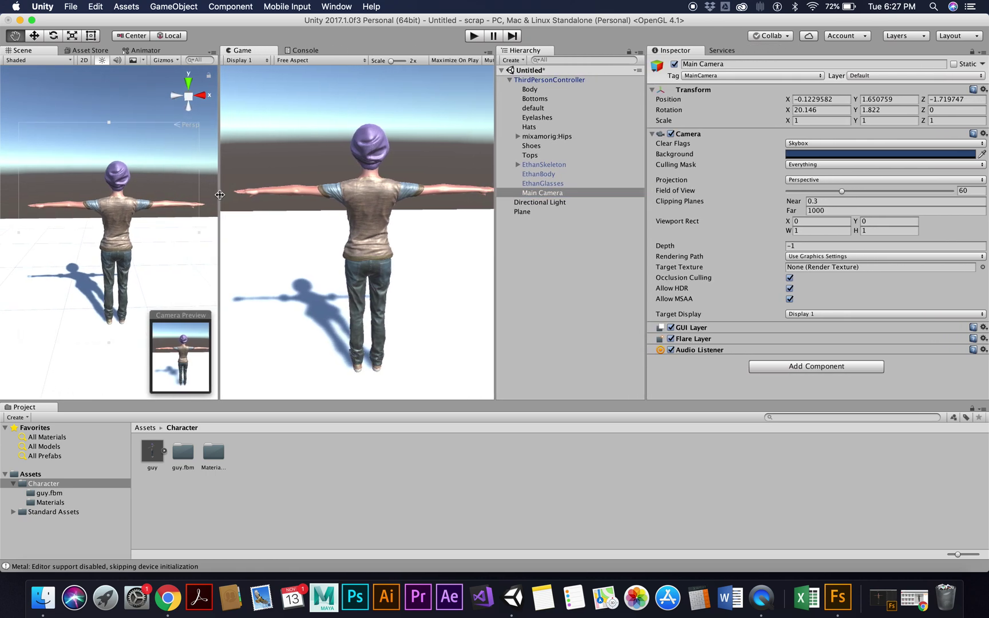
click(456, 60)
Play the scene and walk and run the character forward
click(475, 36)
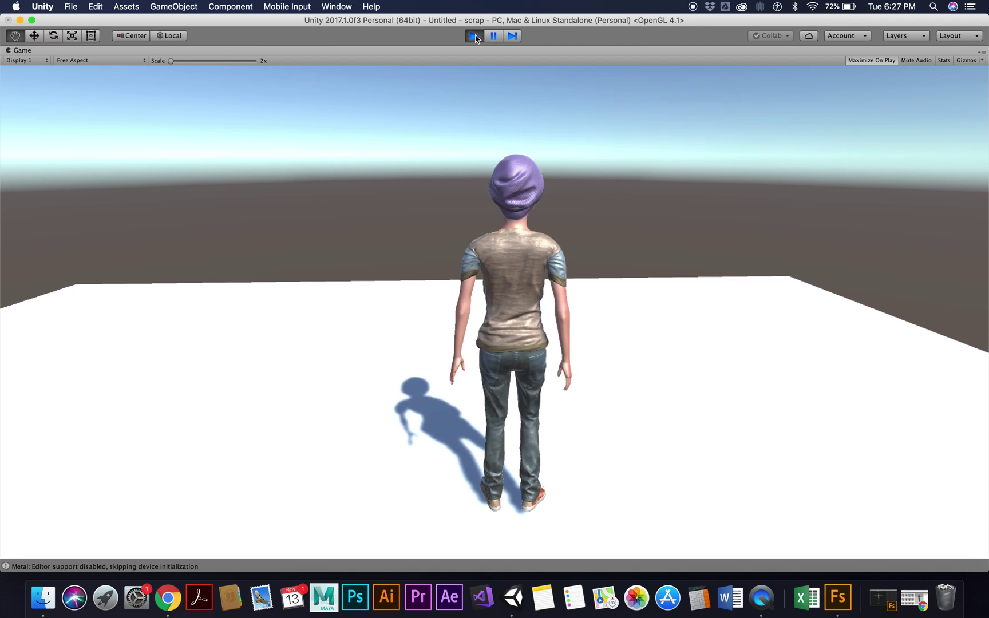
key(w)
key(w)
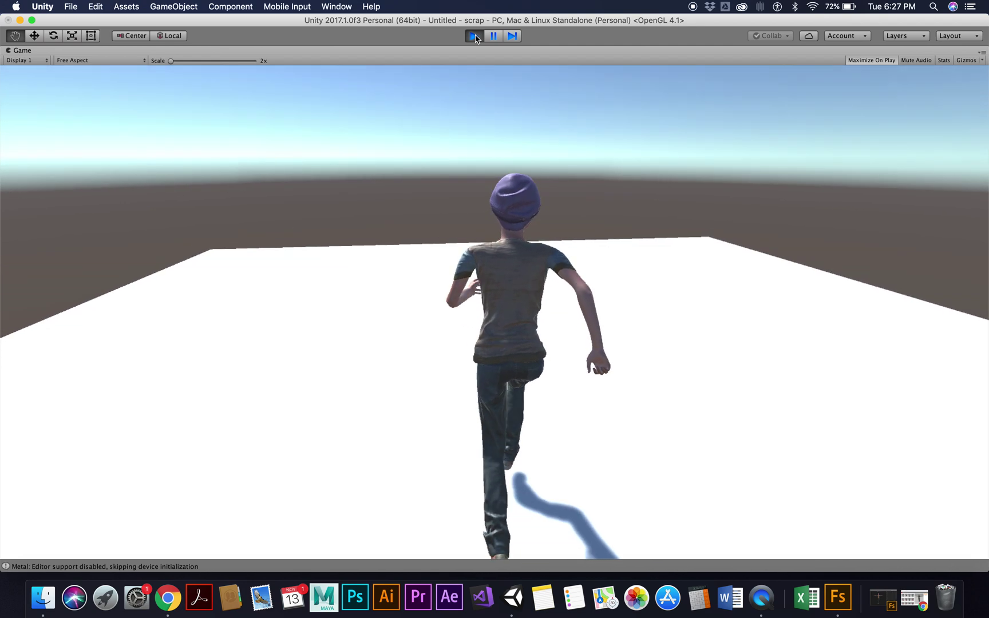
key(w)
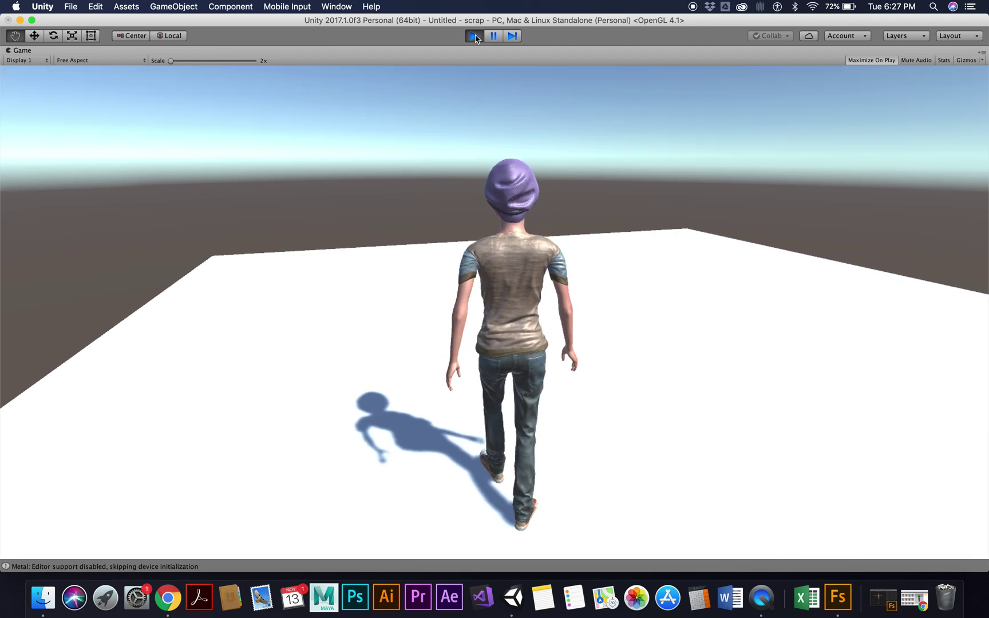
key(w)
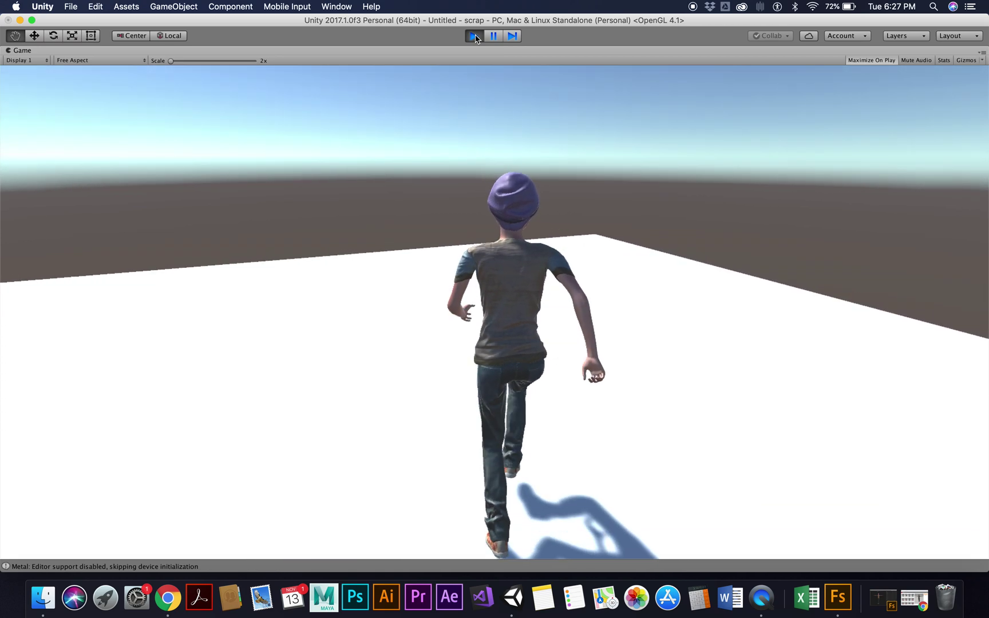
key(w)
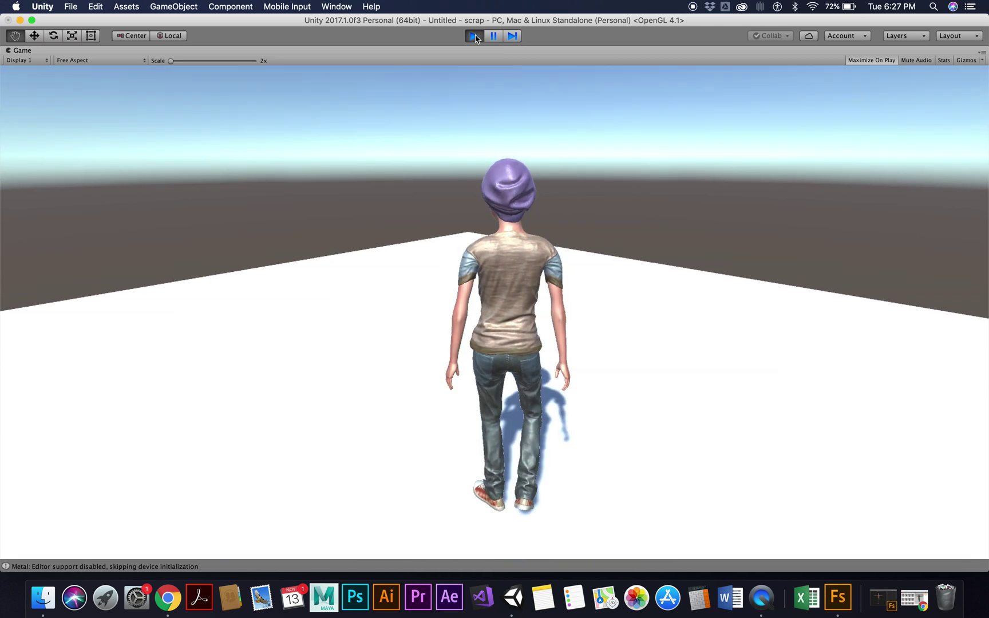
Make the character jump and walk around with the camera following, then stop playing
key(space)
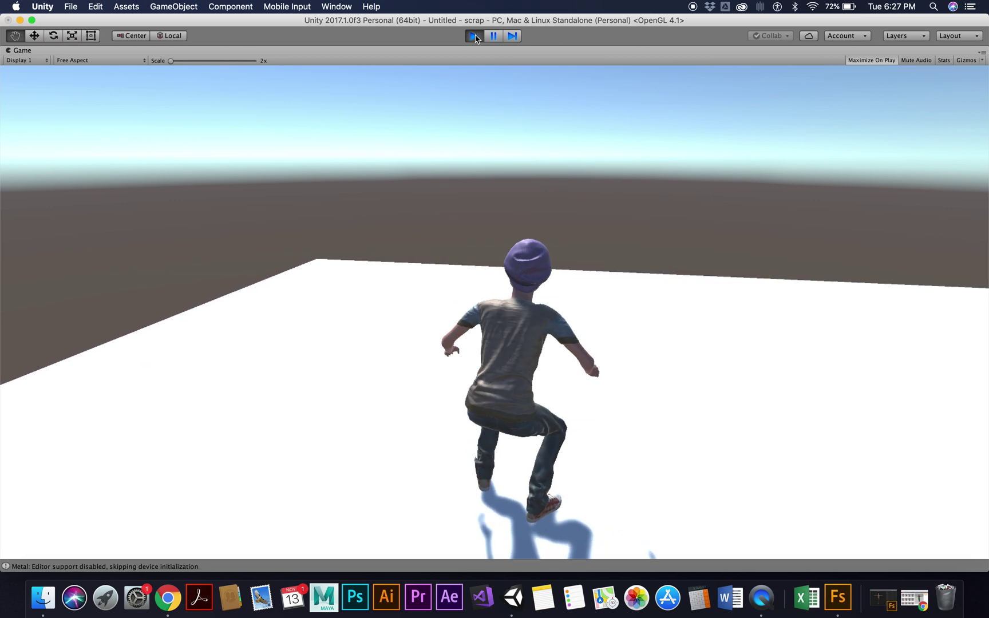
key(w)
key(space)
key(w)
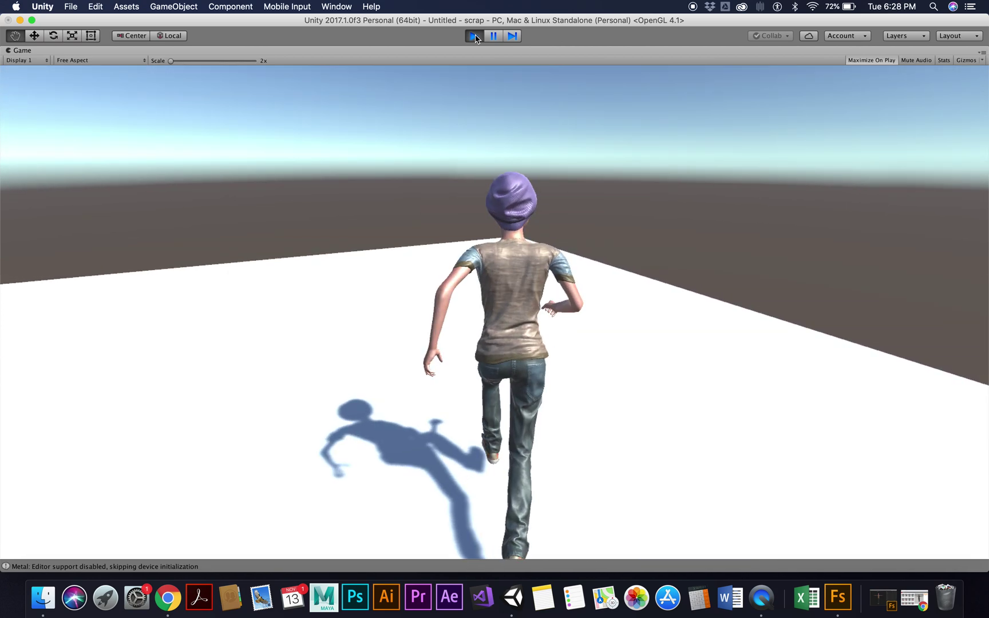
key(w)
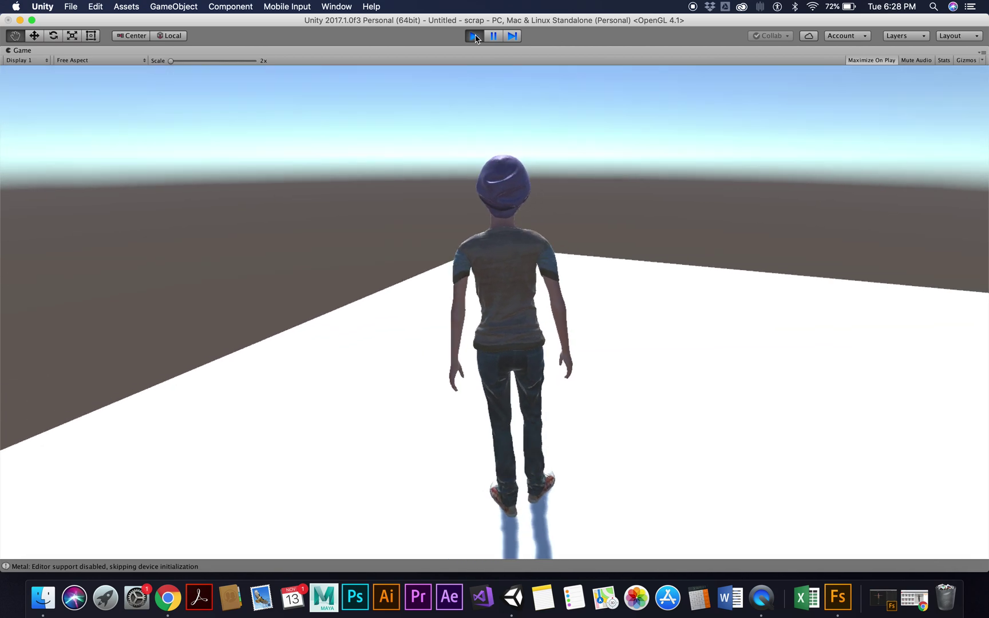
key(w)
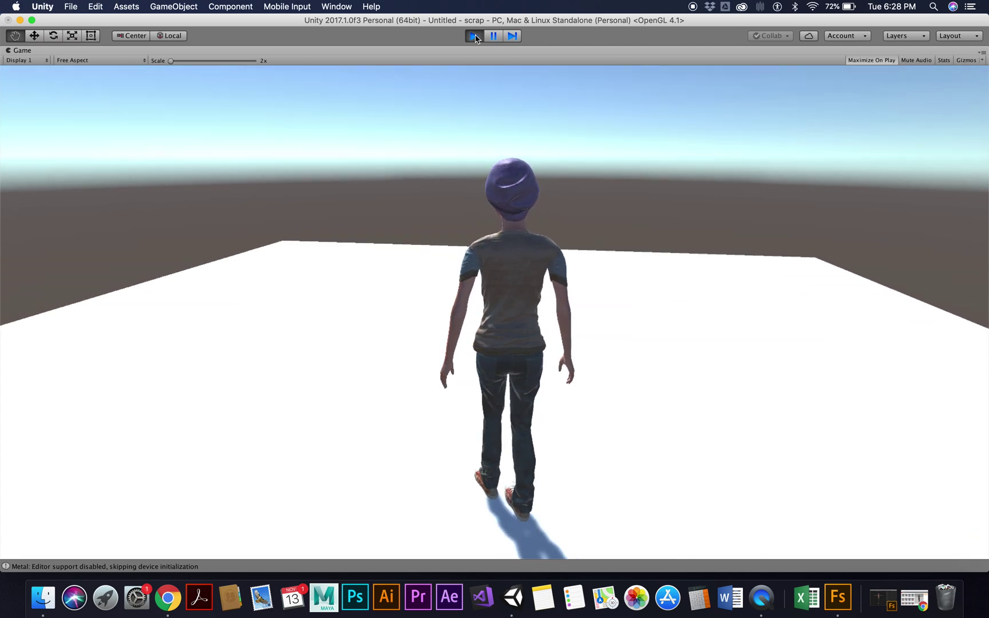
key(w)
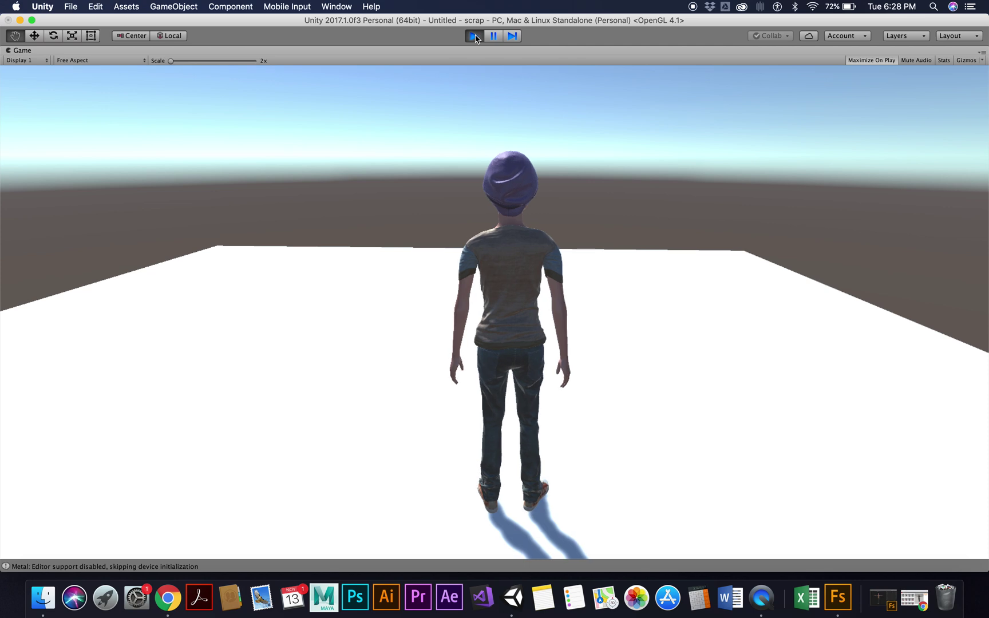
key(w)
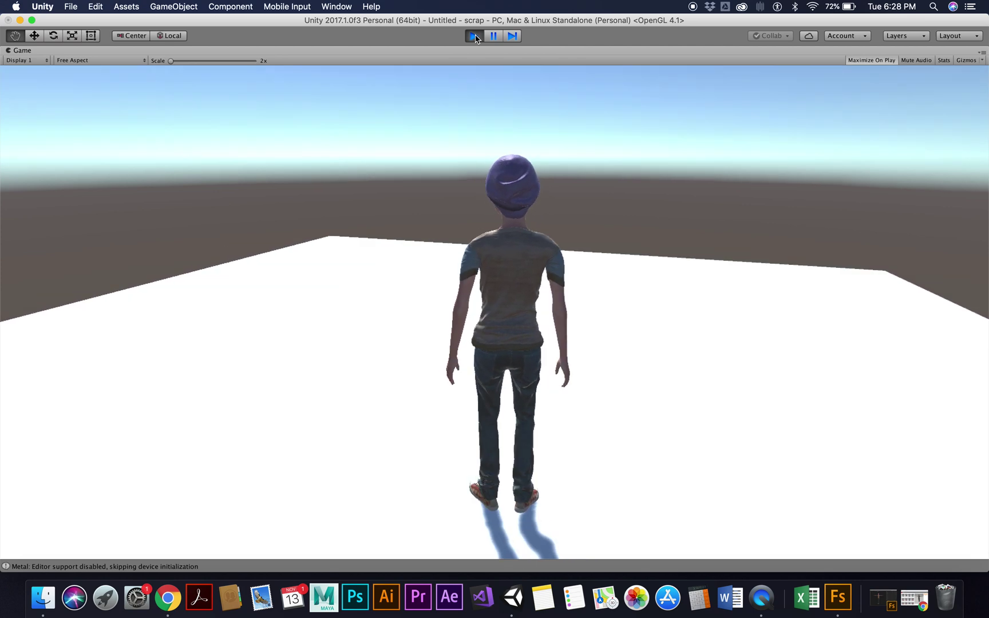
click(475, 36)
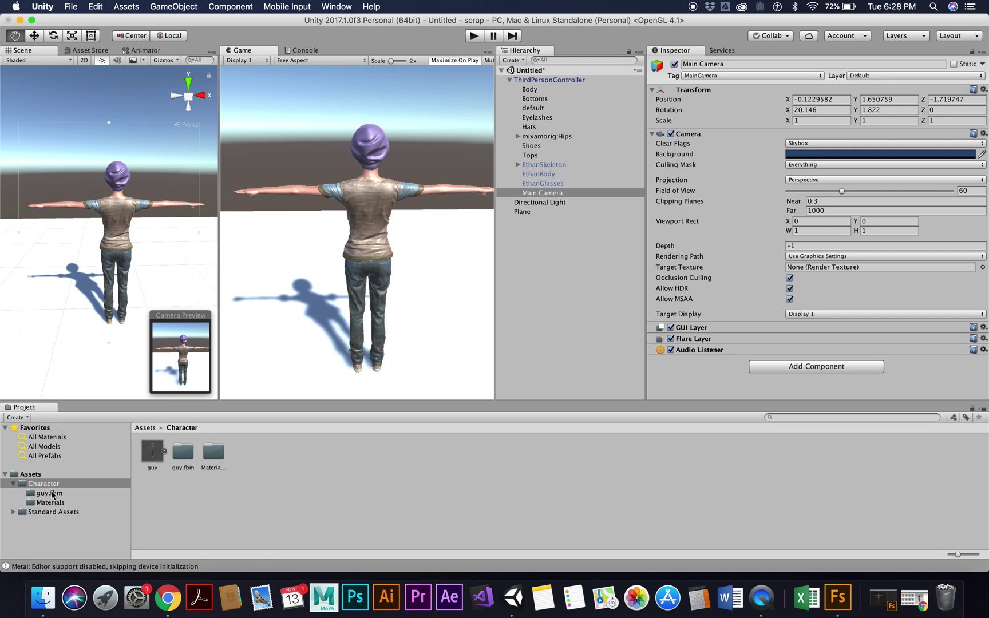
Select the Materials folder under Assets > Character in the Project panel
click(221, 456)
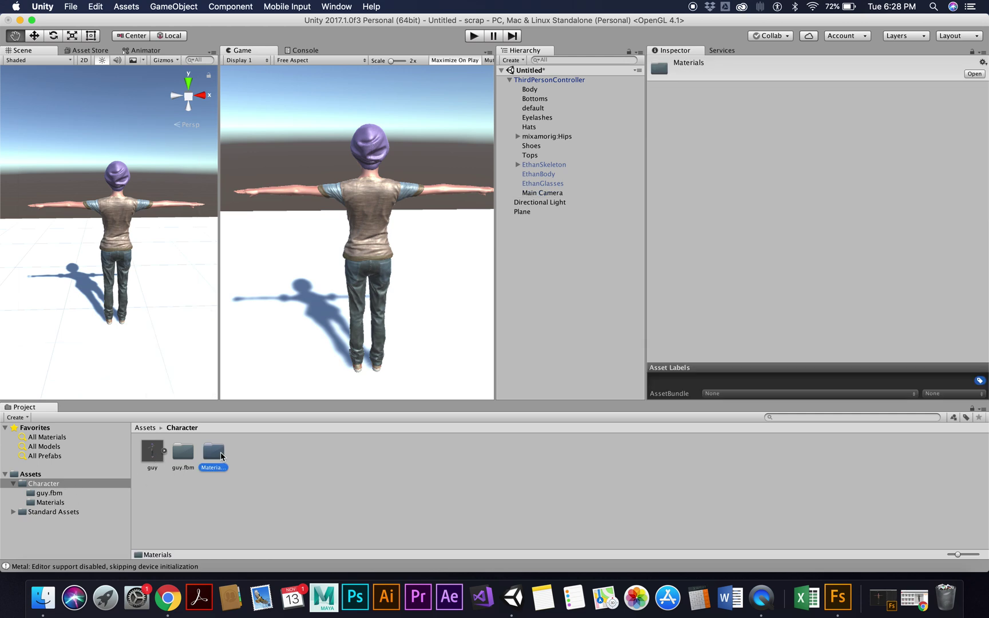